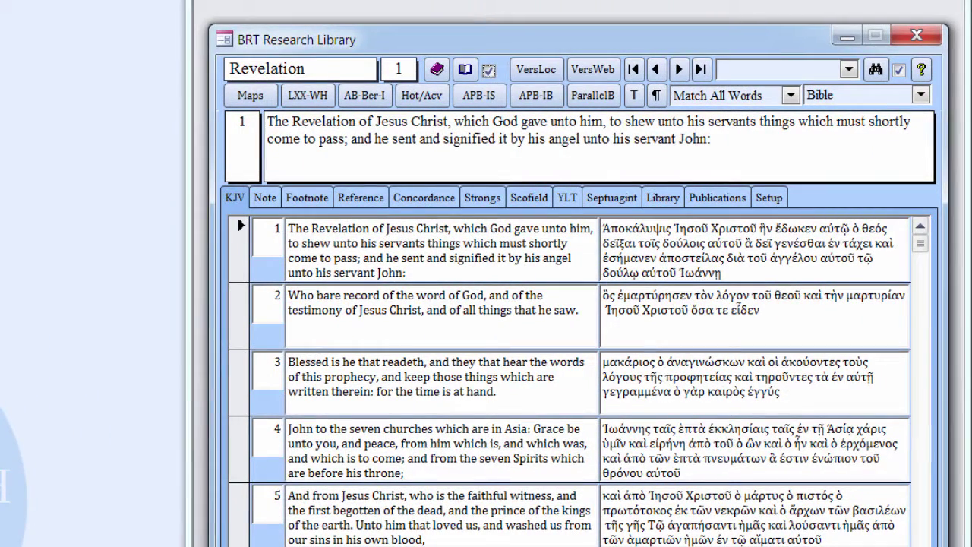
# Step: Search the KJV Bible for "Testament" and place the results window beside the Research Library window
pyautogui.click(772, 73)
pyautogui.write('Testament')
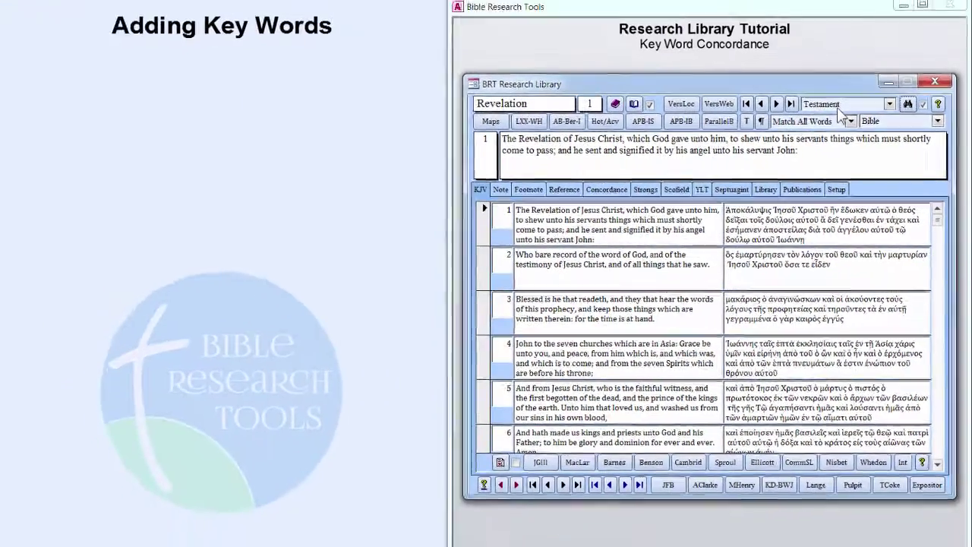
pyautogui.press('Return')
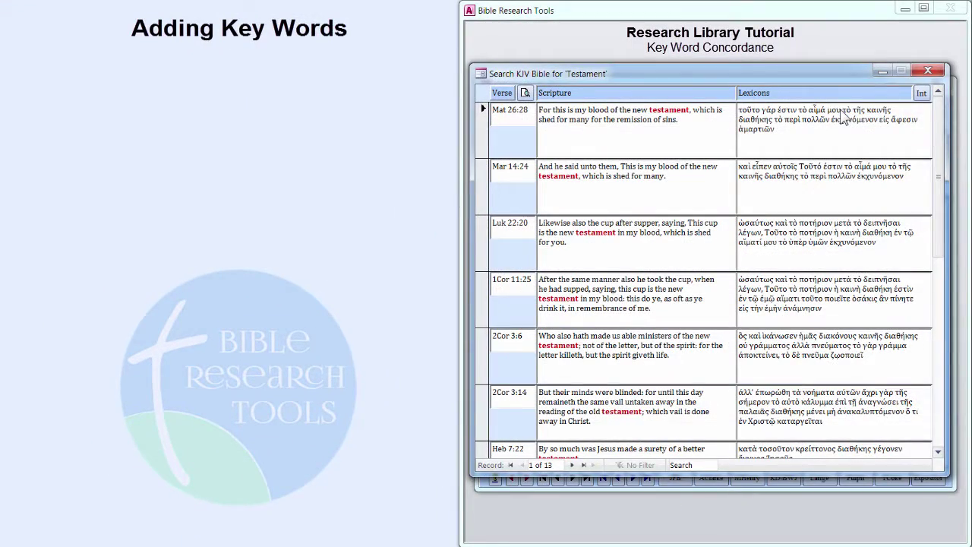
pyautogui.moveTo(820, 80); pyautogui.dragTo(362, 99)
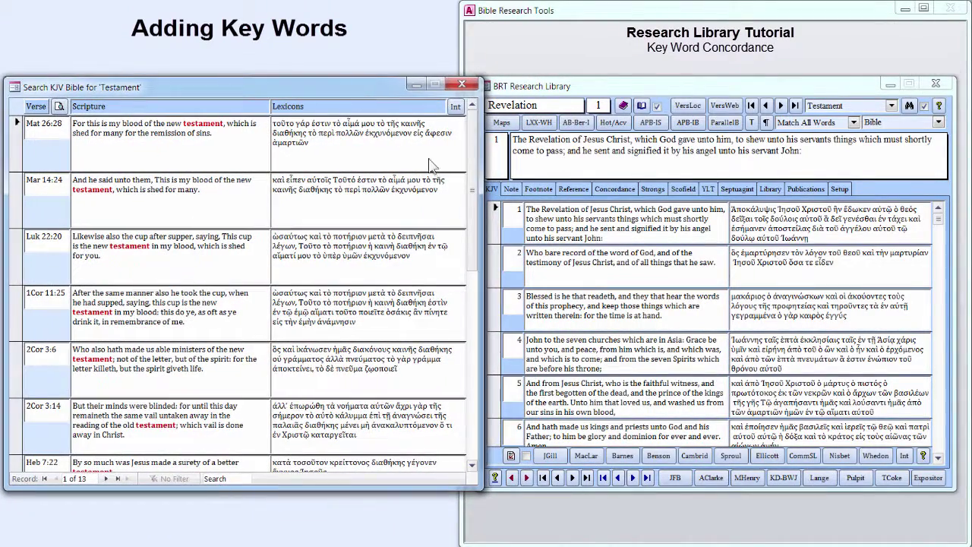
pyautogui.moveTo(478, 226)
pyautogui.mouseDown()
pyautogui.moveTo(462, 226)
pyautogui.moveTo(472, 226)
pyautogui.mouseUp()
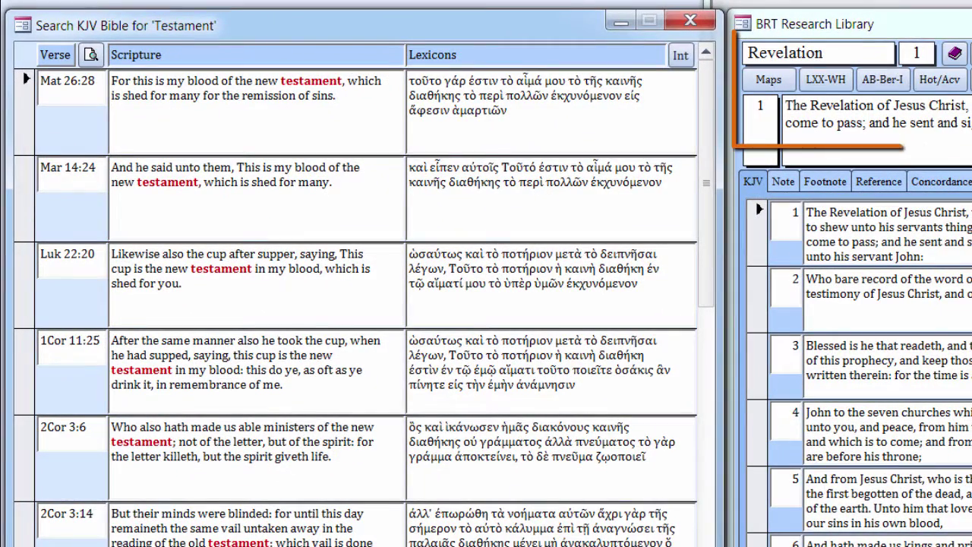
# Step: Load Mark 14:24 from the search results and add "Testament" as a concordance key word for that verse
pyautogui.click(82, 189)
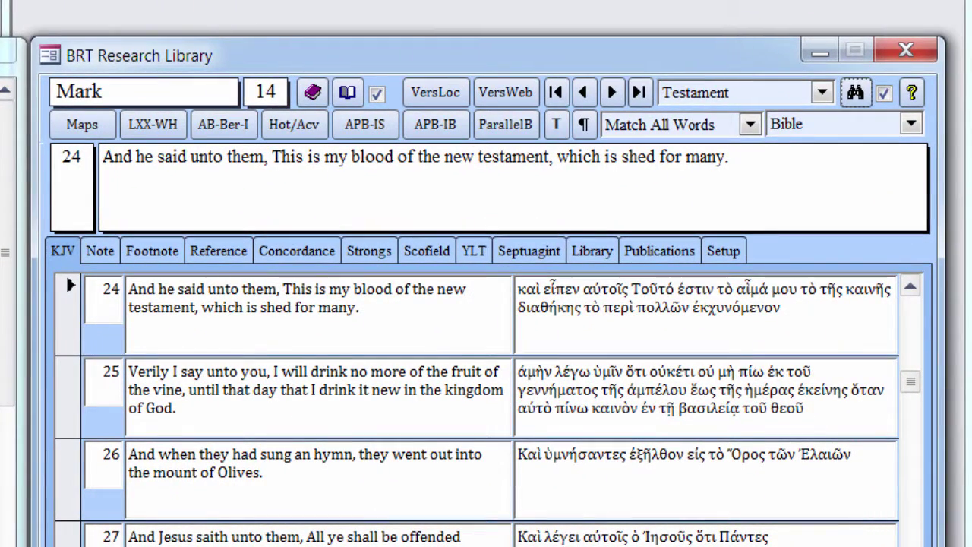
pyautogui.click(321, 256)
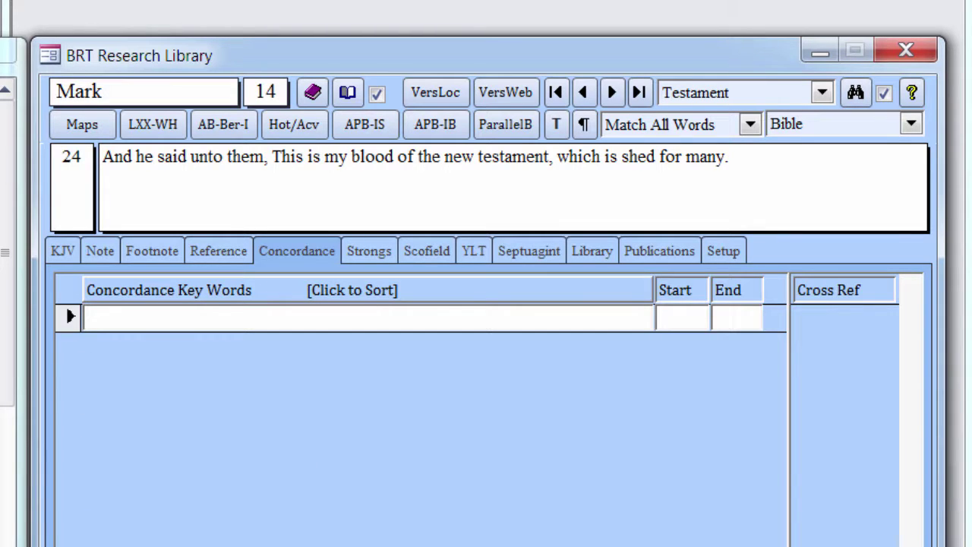
pyautogui.click(213, 314)
pyautogui.write('Testament')
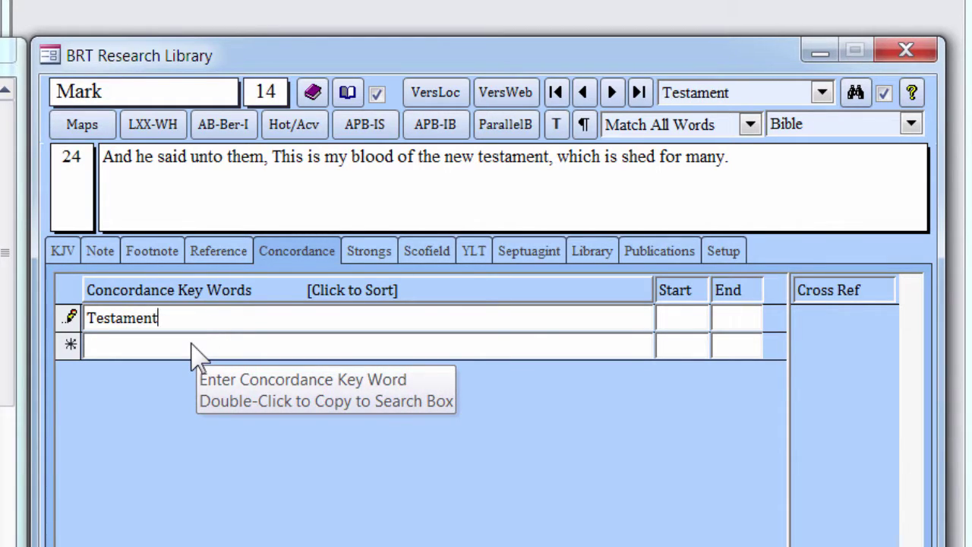
pyautogui.click(195, 349)
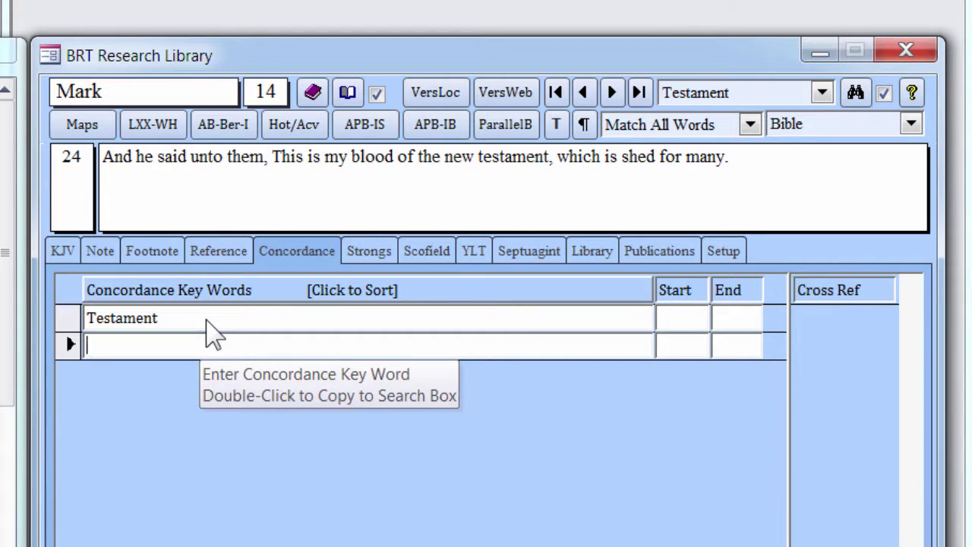
pyautogui.click(206, 320)
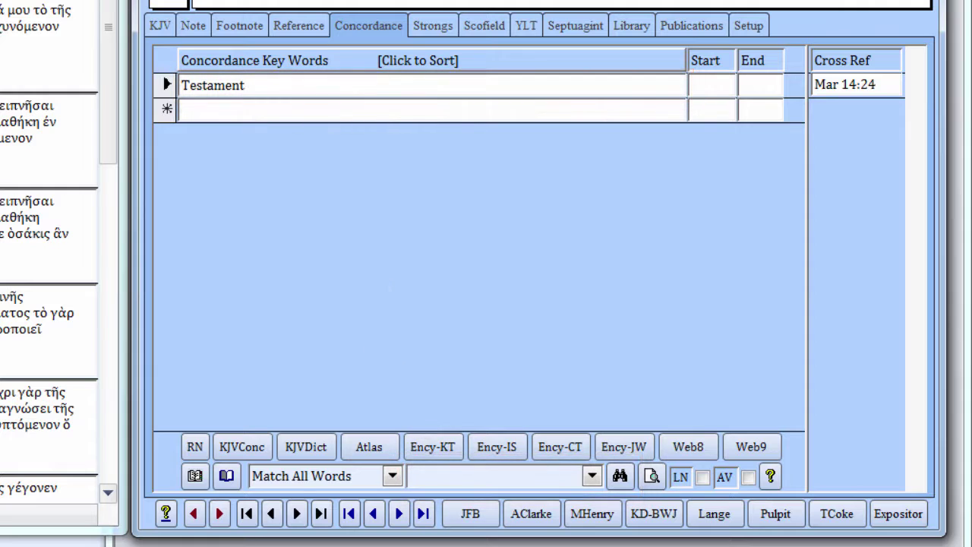
# Step: Copy the key word "Testament" to the concordance search box and add it from there to 2 Corinthians 3:14
pyautogui.doubleClick(303, 82)
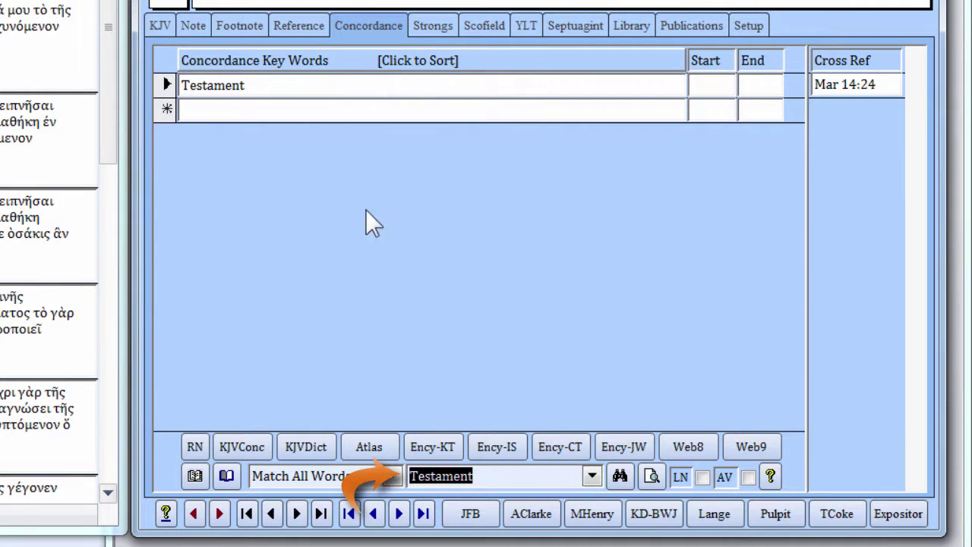
pyautogui.click(499, 476)
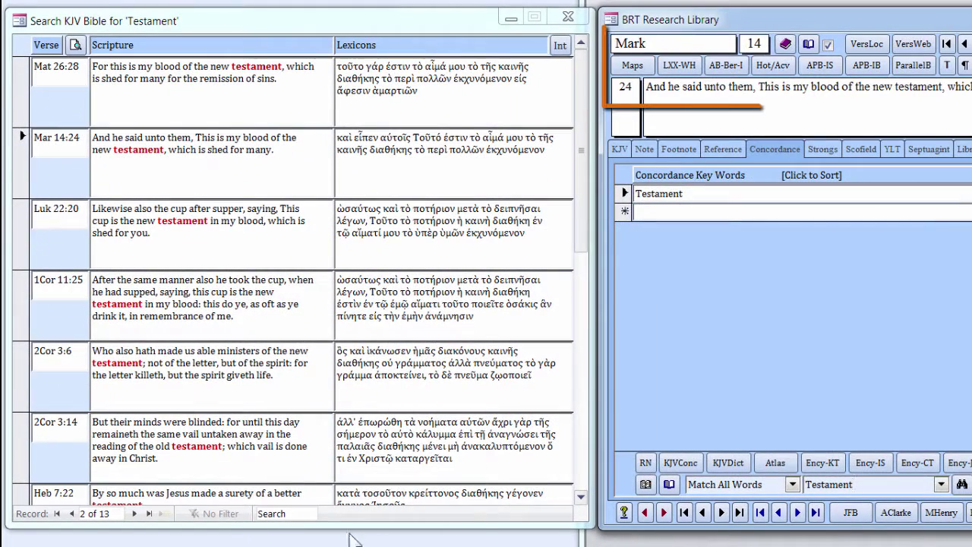
pyautogui.click(73, 428)
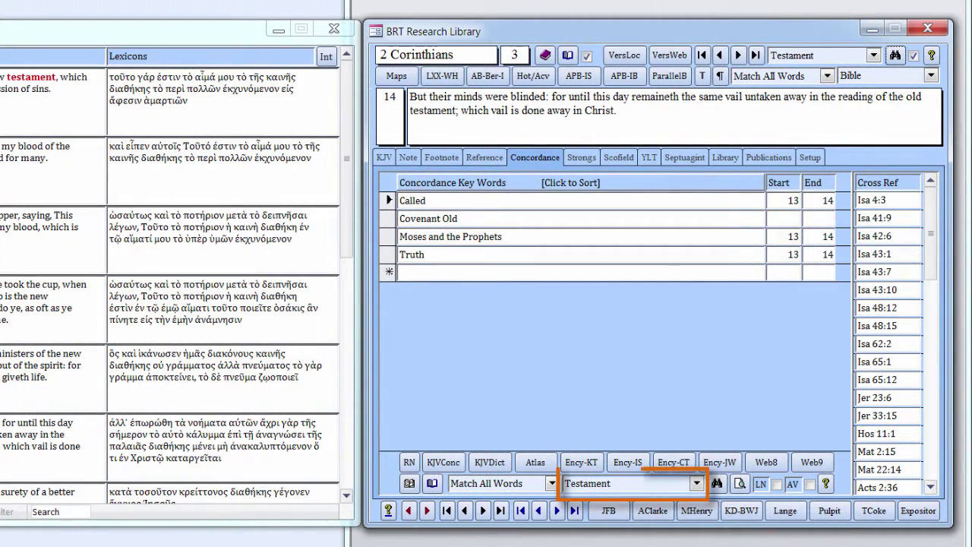
pyautogui.doubleClick(637, 486)
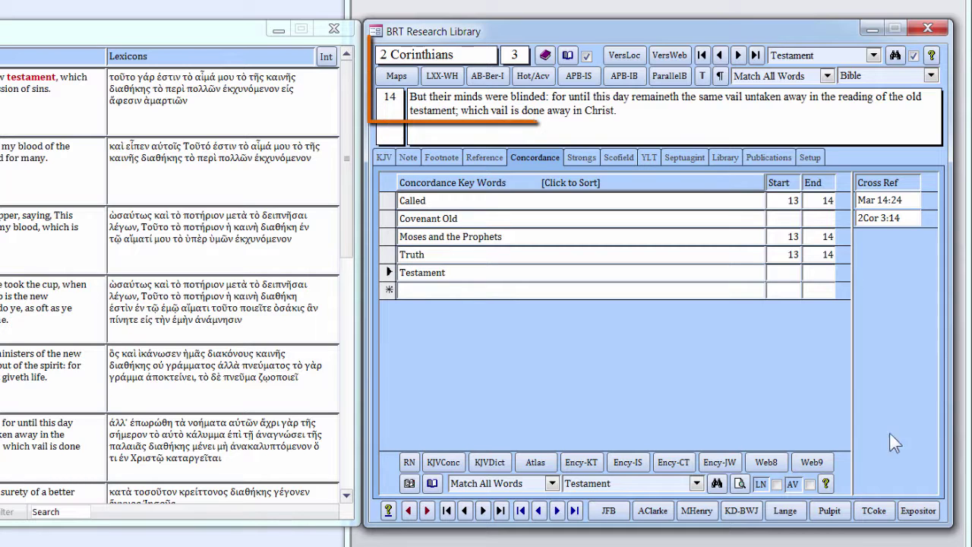
# Step: Visit the cross references Mar 14:24 and 2Cor 3:14, and view the concordance report for "Testament"
pyautogui.click(907, 200)
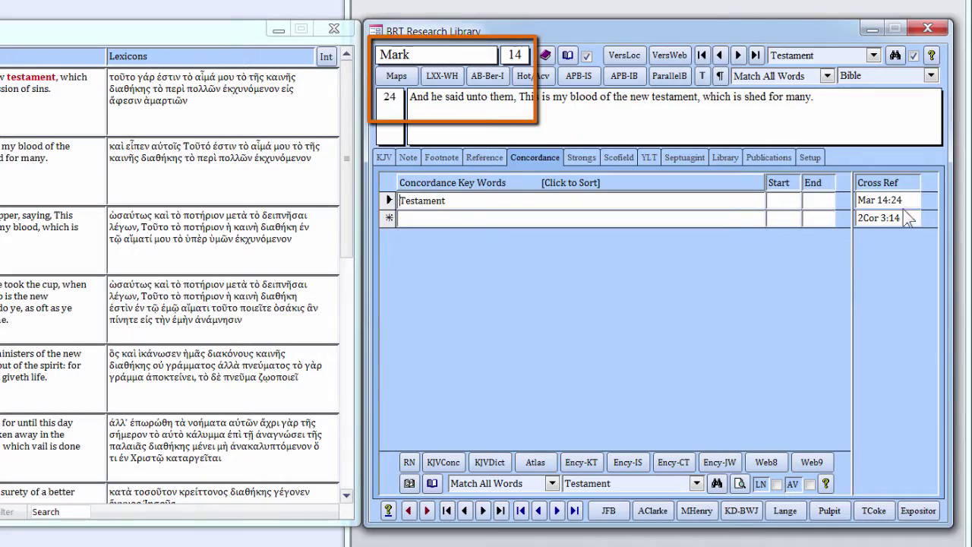
pyautogui.click(902, 218)
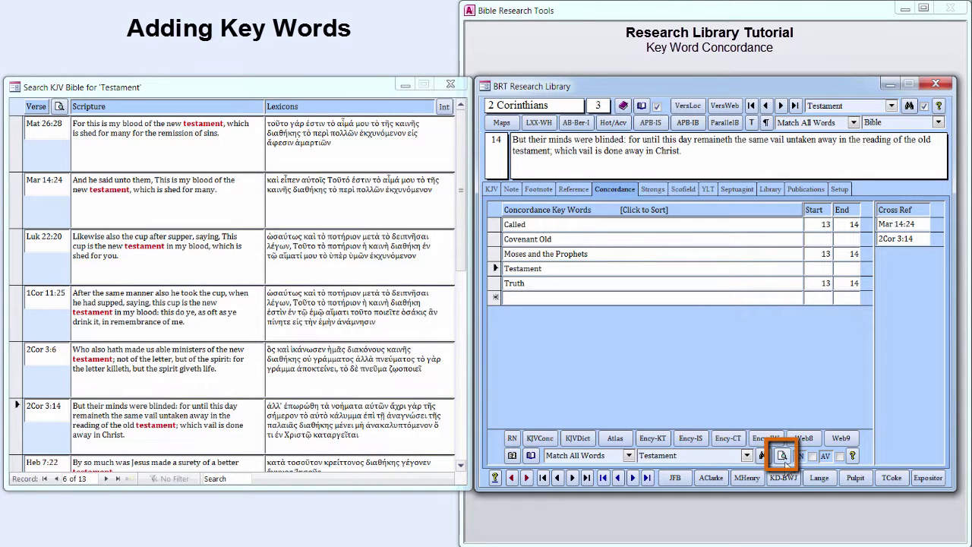
pyautogui.click(784, 456)
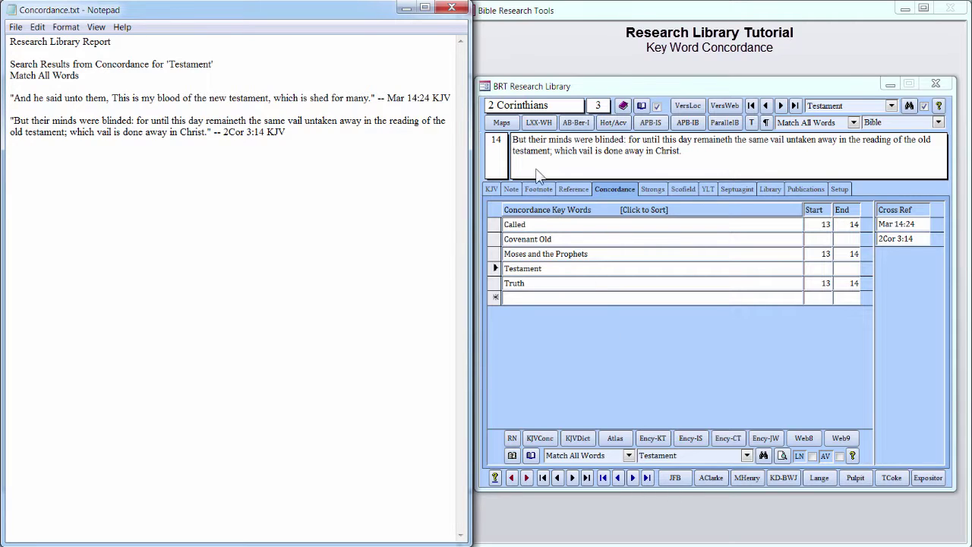
pyautogui.click(453, 9)
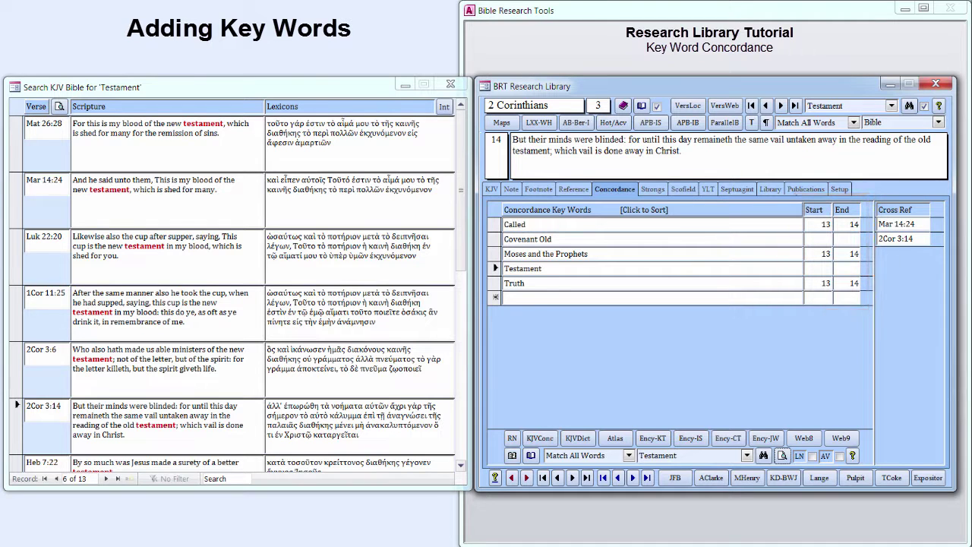
# Step: Review the KJV verses around 2 Corinthians 3:14 and set the "Testament" key word's verse range to start 13, end 14
pyautogui.click(494, 189)
pyautogui.click(939, 208)
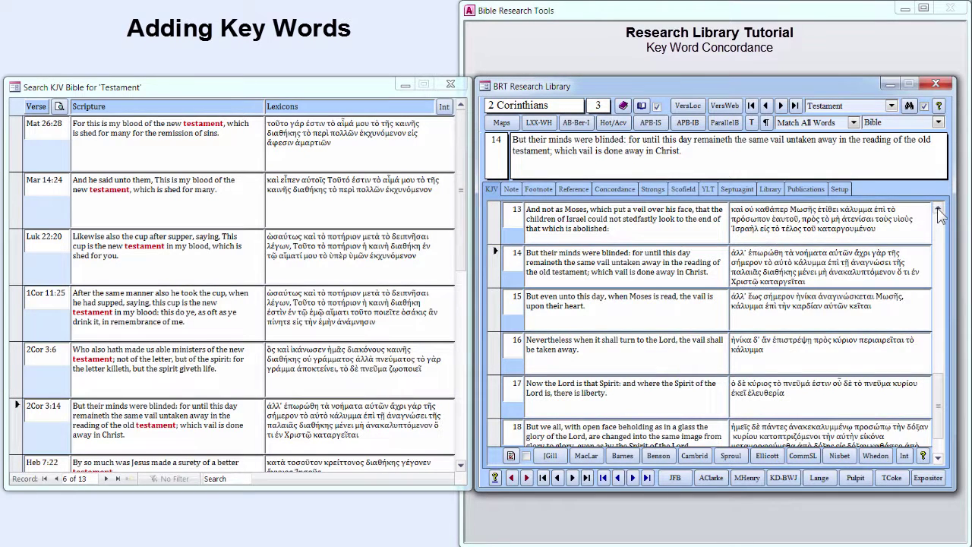
pyautogui.click(938, 207)
pyautogui.click(938, 207)
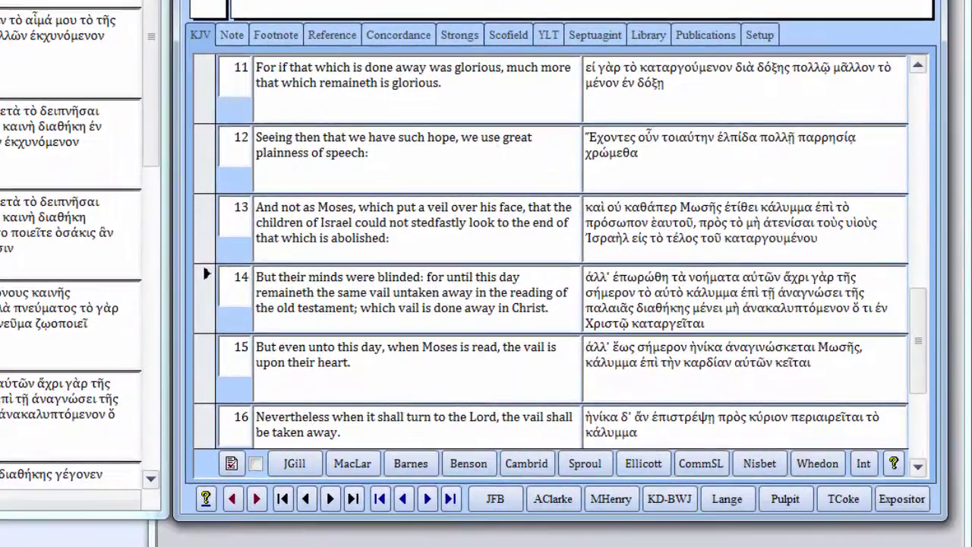
pyautogui.click(422, 37)
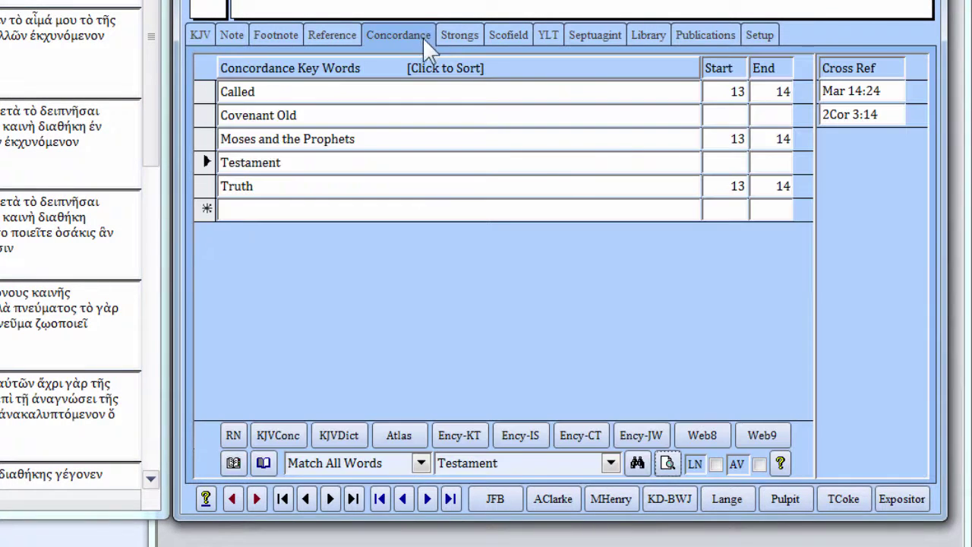
pyautogui.click(745, 164)
pyautogui.write('13')
pyautogui.click(786, 168)
pyautogui.write('14')
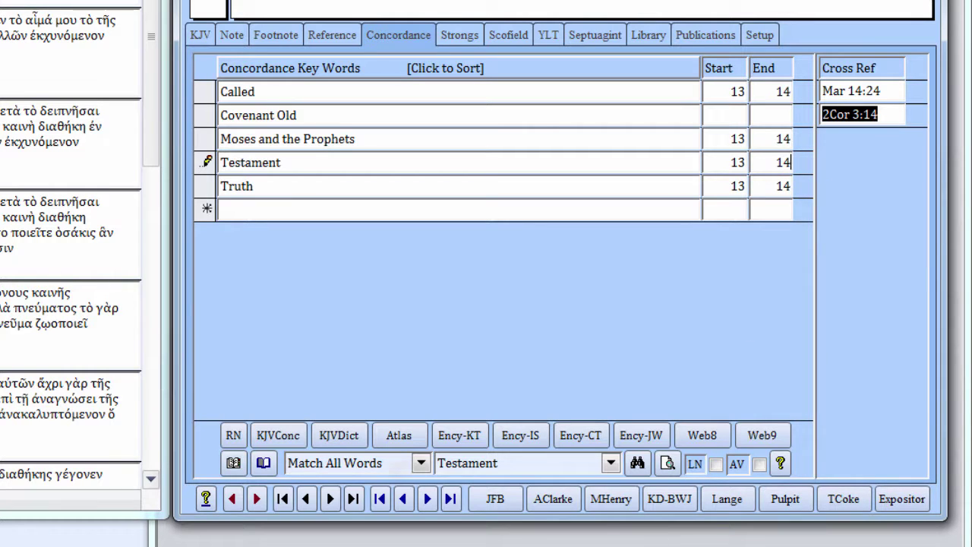
# Step: Add a second "Testament" key word to 2 Corinthians 3:14 with start verse 11 and end verse 16
pyautogui.doubleClick(513, 470)
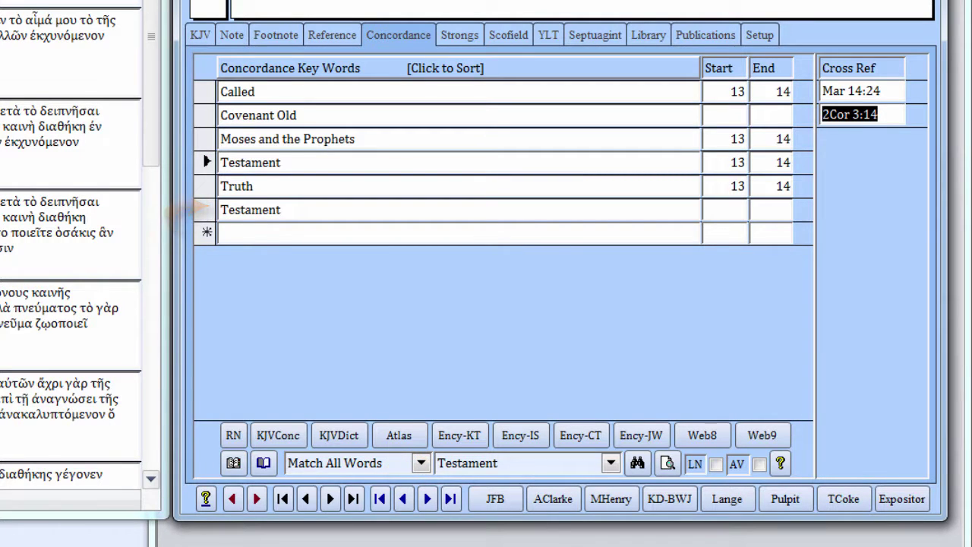
pyautogui.click(733, 204)
pyautogui.write('11')
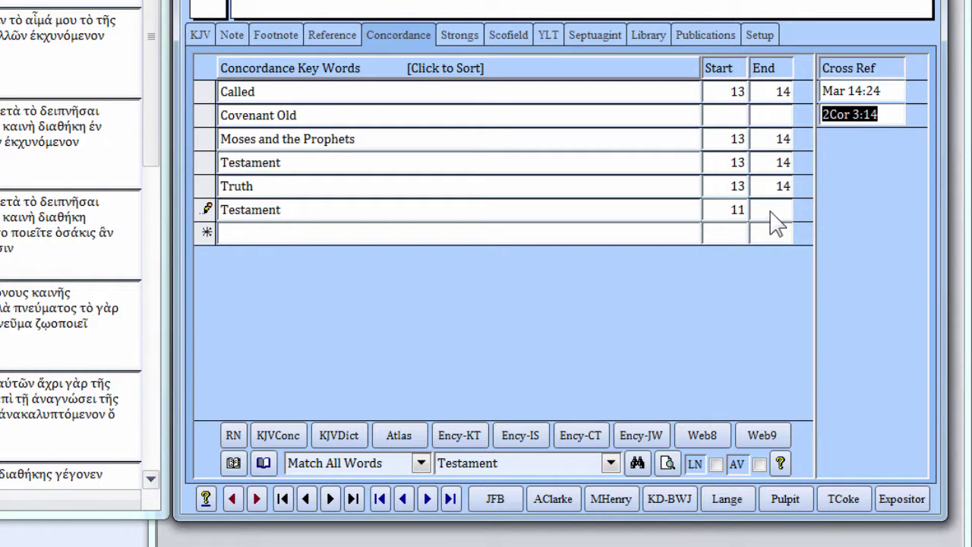
pyautogui.write('1')
pyautogui.write('6')
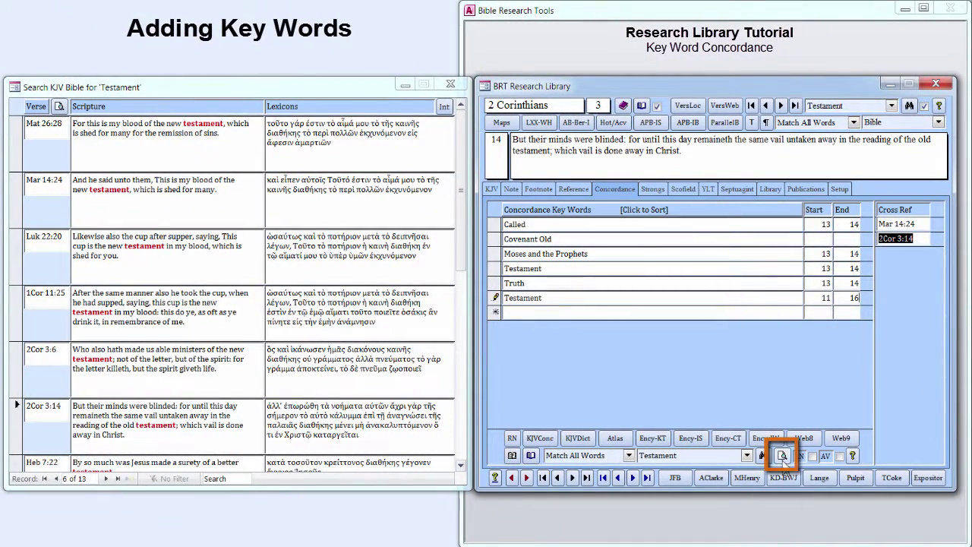
# Step: Generate the "Testament" concordance report in its plain form, with line numbers (LN), and with the alternate version (AV) enabled
pyautogui.click(782, 455)
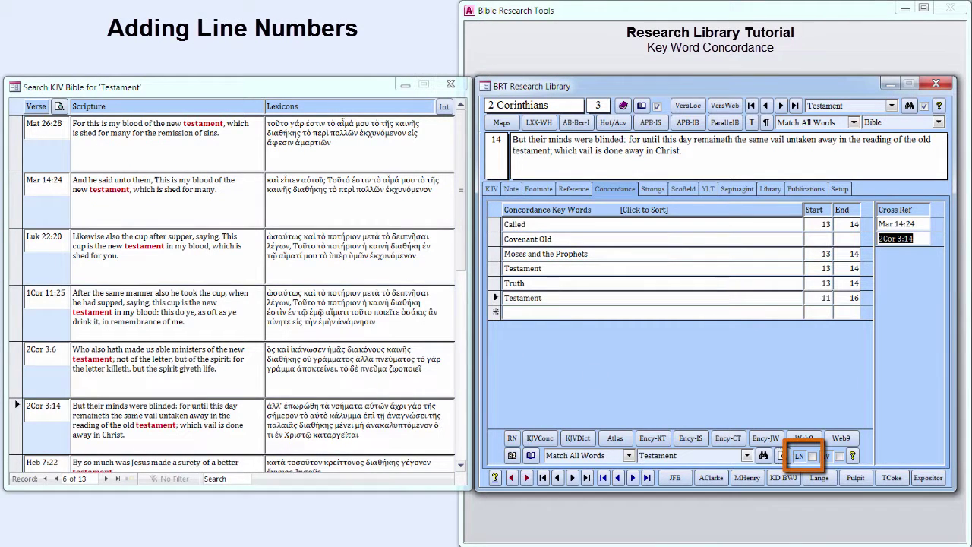
pyautogui.click(812, 457)
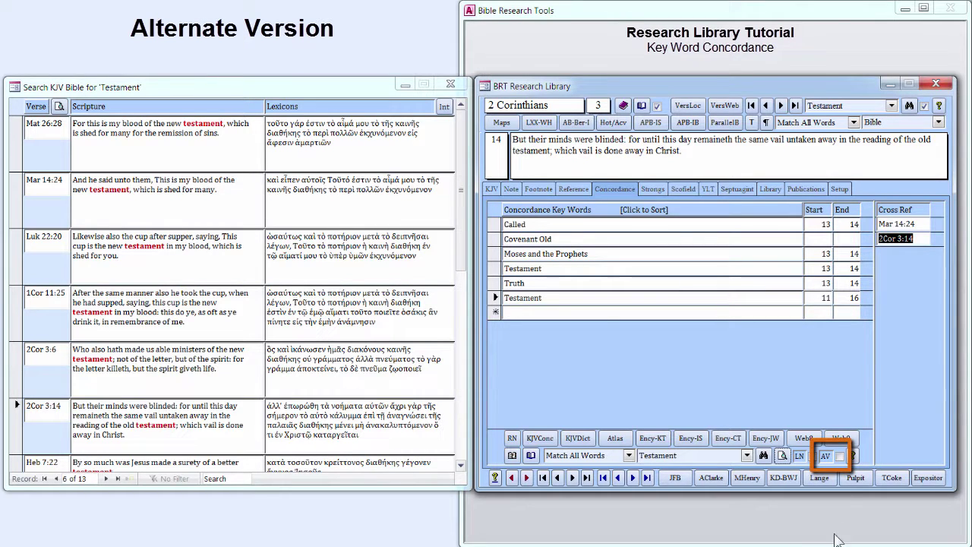
pyautogui.click(839, 456)
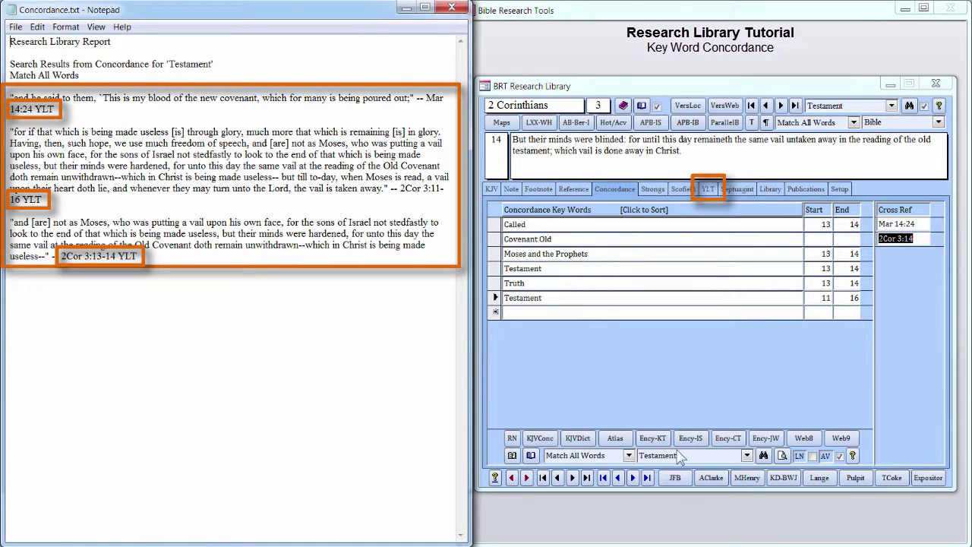
pyautogui.click(452, 10)
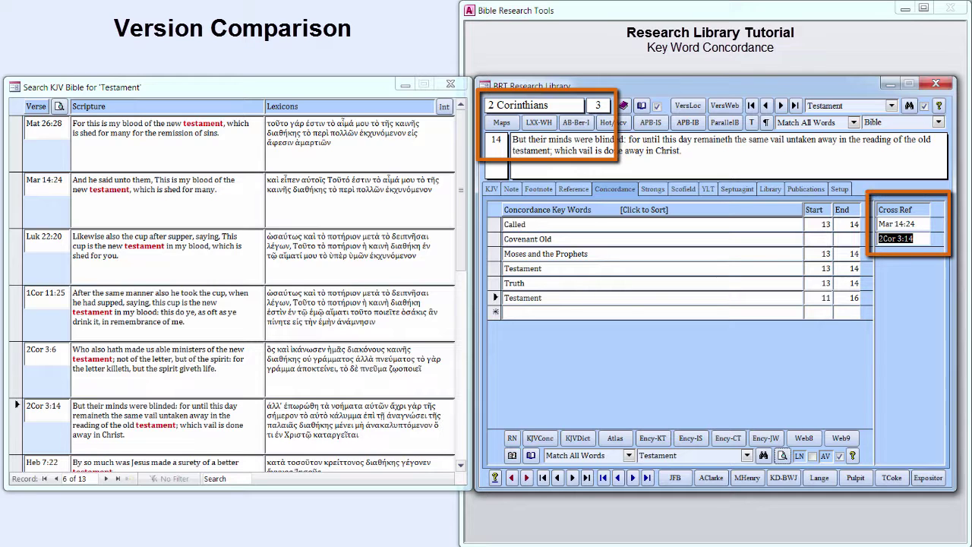
# Step: Load Mark 14:24 from the cross references and compare its wording across all local Bible versions
pyautogui.click(921, 227)
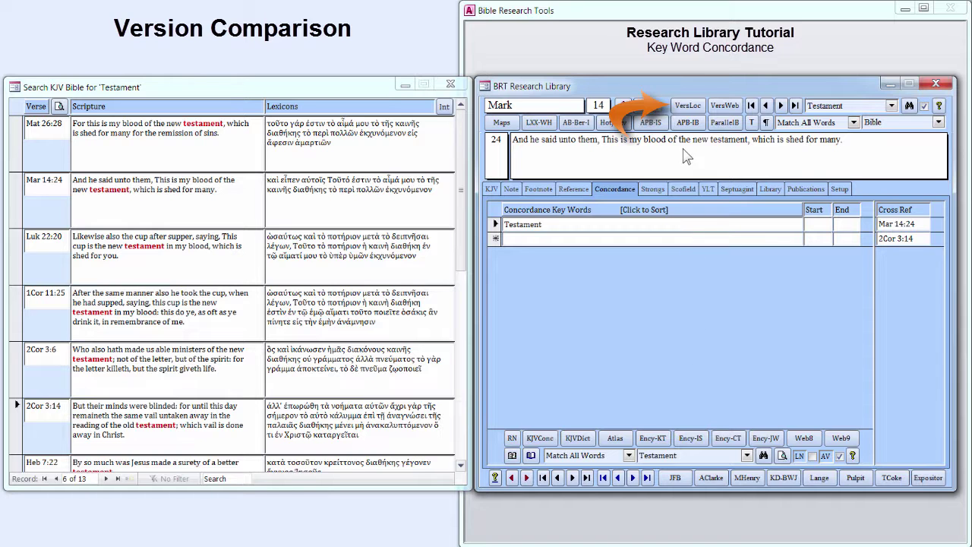
pyautogui.click(688, 107)
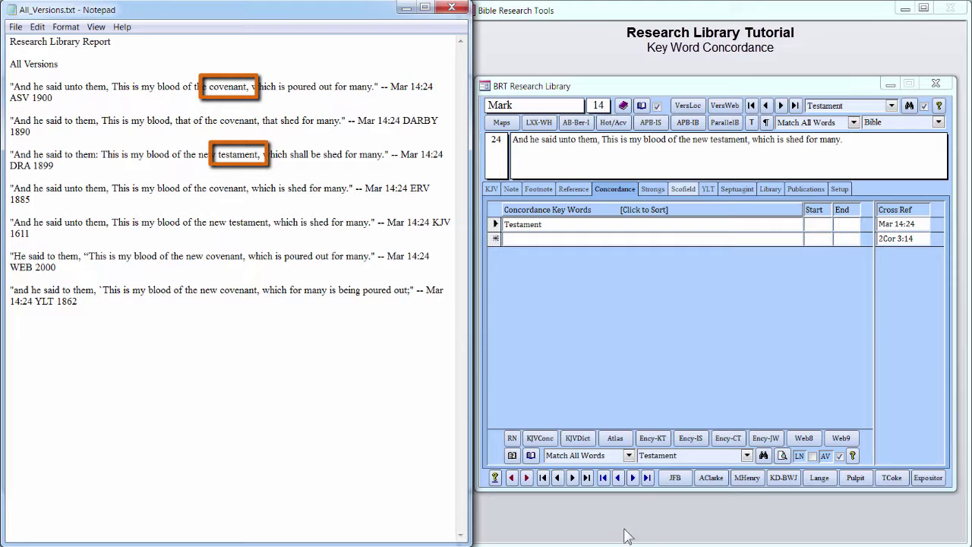
pyautogui.click(452, 10)
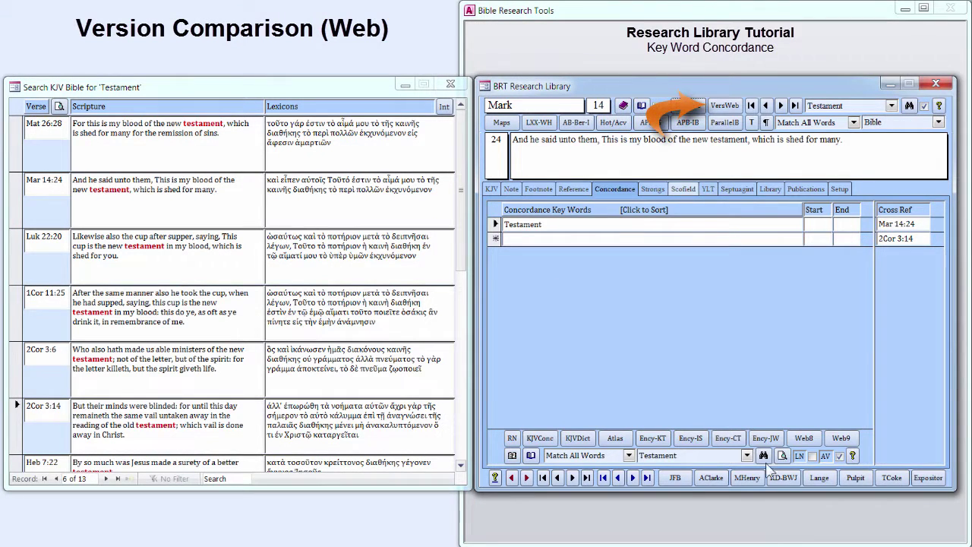
# Step: Compare the wording of Mark 14:24 across the online Bible versions on Bible Gateway
pyautogui.click(734, 107)
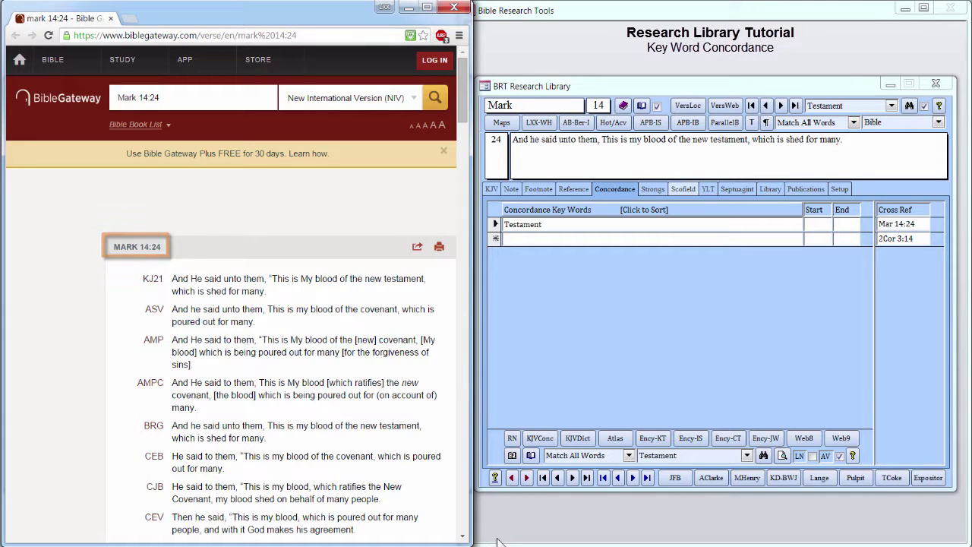
pyautogui.scroll(-6, 465, 525)
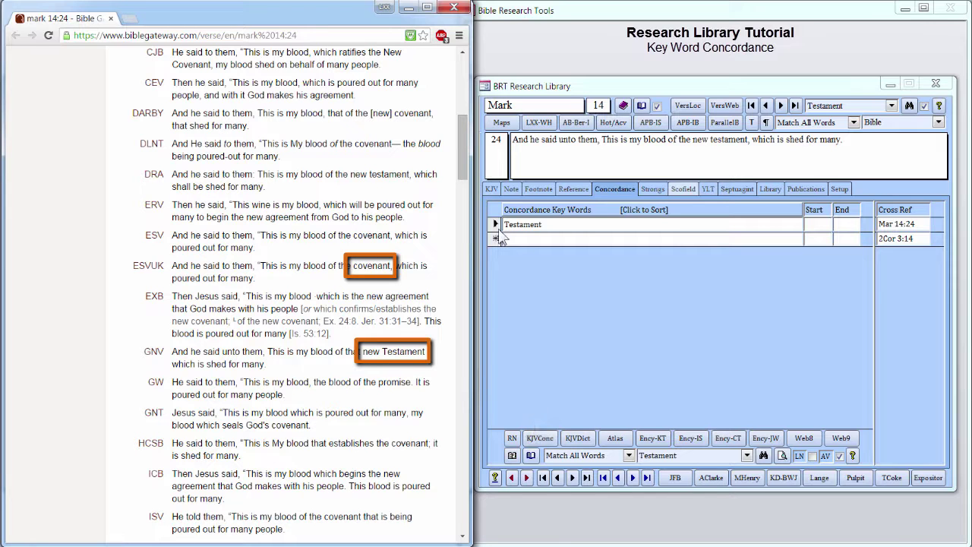
pyautogui.click(454, 8)
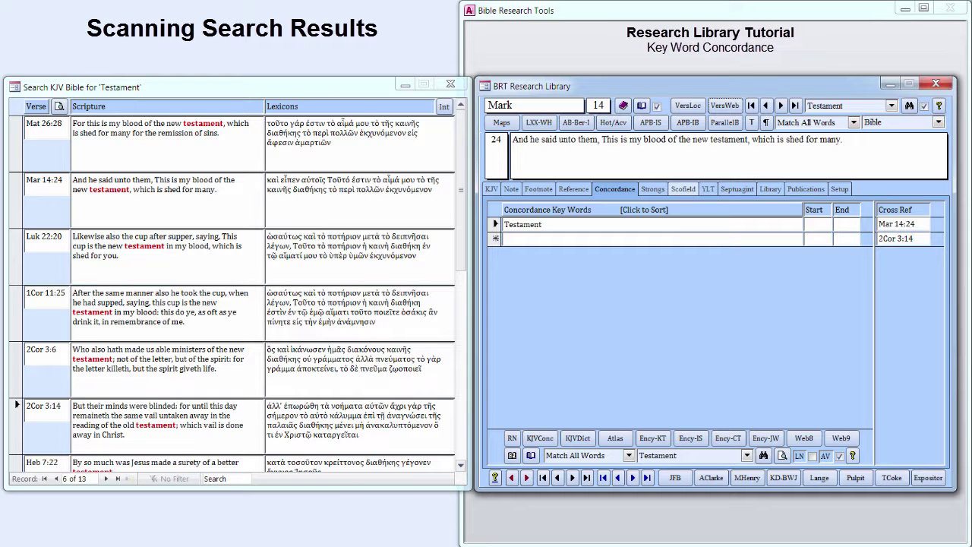
# Step: Load Hebrews 9:15 from the "Testament" search results and read verses 14 to 20 in the KJV text
pyautogui.click(459, 454)
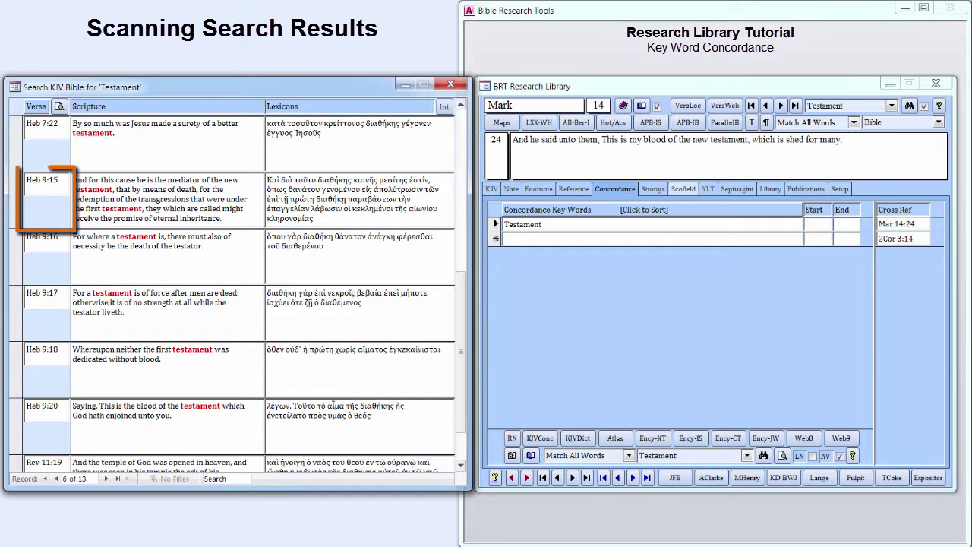
pyautogui.click(59, 195)
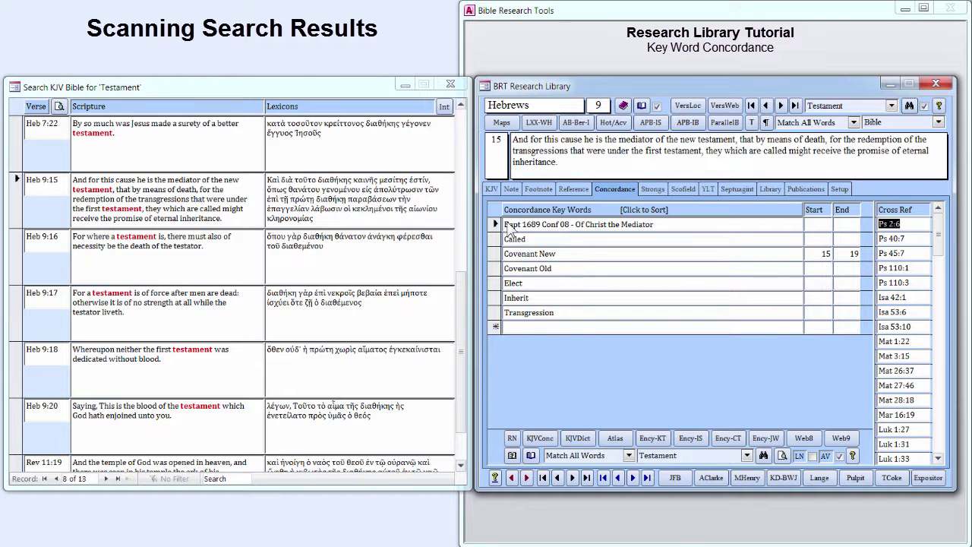
pyautogui.click(491, 188)
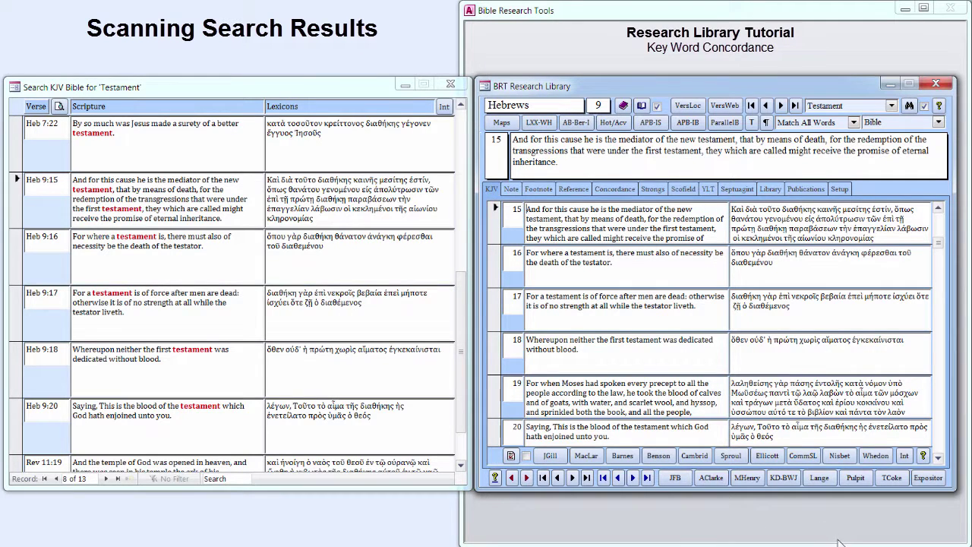
pyautogui.click(938, 208)
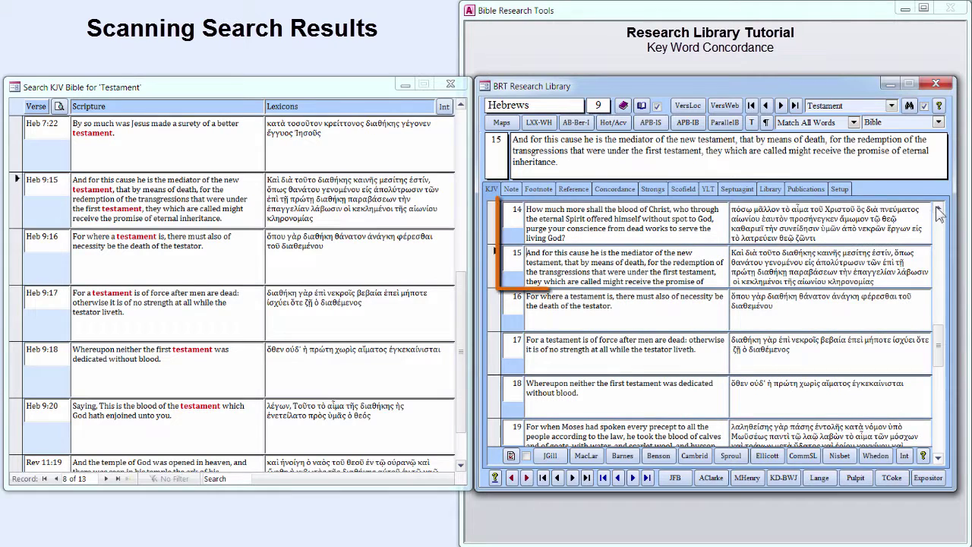
pyautogui.click(938, 458)
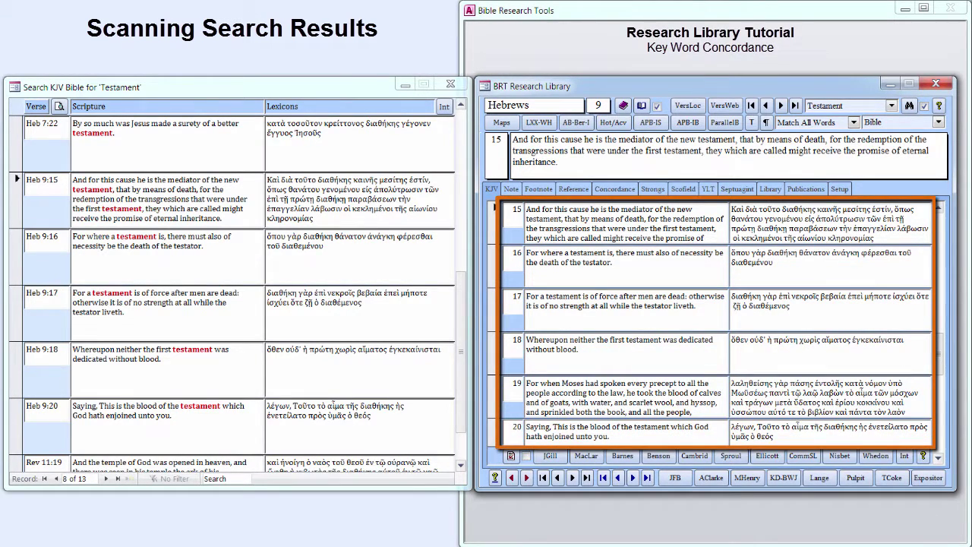
# Step: Add two "Testament" key words to the concordance entries of Hebrews 9:15
pyautogui.click(614, 188)
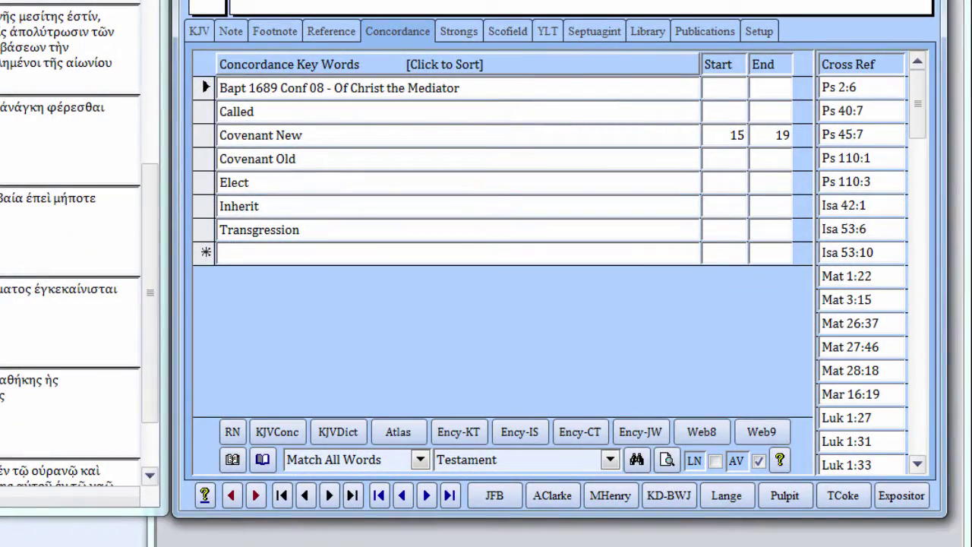
pyautogui.click(536, 461)
pyautogui.press('Return')
pyautogui.press('Return')
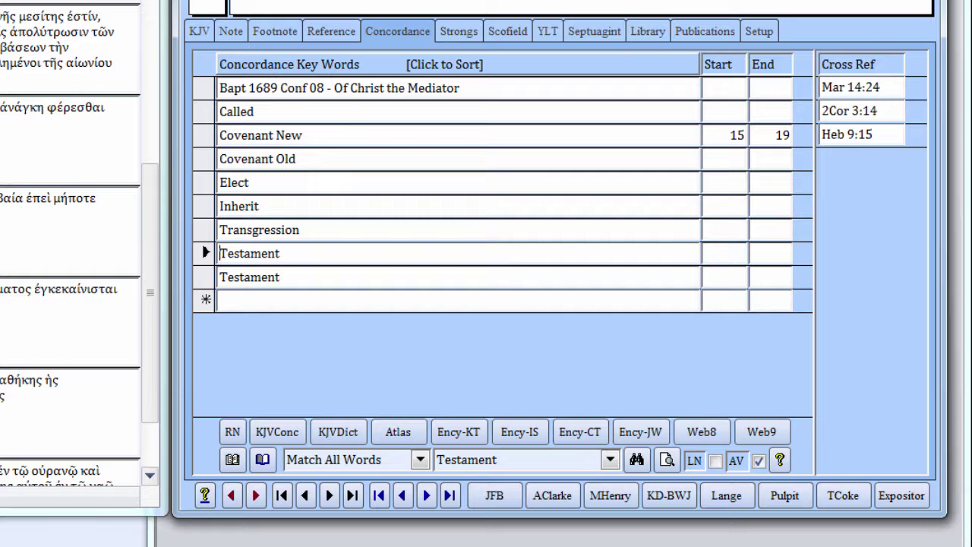
# Step: Set the verse ranges of the two Hebrews 9:15 "Testament" key words to 14–15 and 15–20
pyautogui.click(728, 253)
pyautogui.write('14')
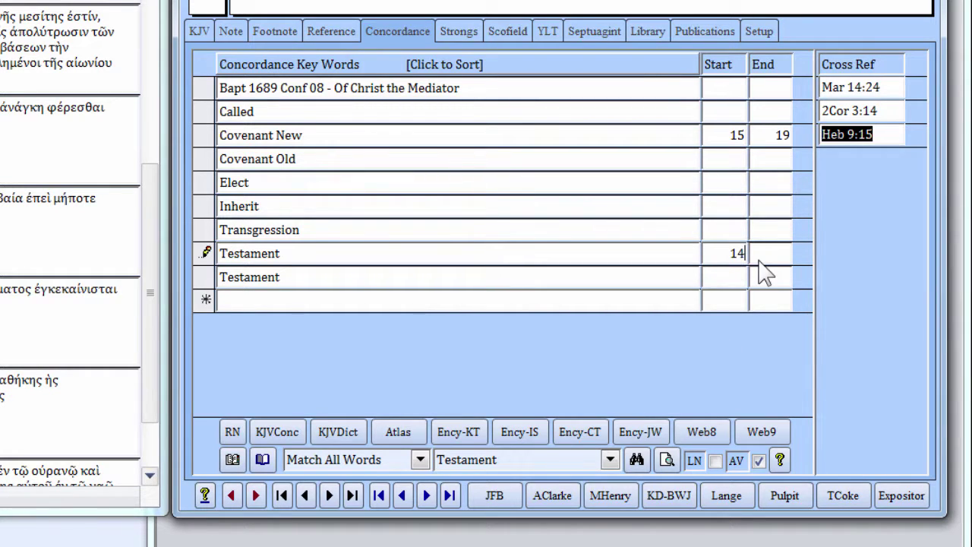
pyautogui.click(762, 253)
pyautogui.write('15')
pyautogui.click(740, 278)
pyautogui.write('15')
pyautogui.click(772, 281)
pyautogui.write('2')
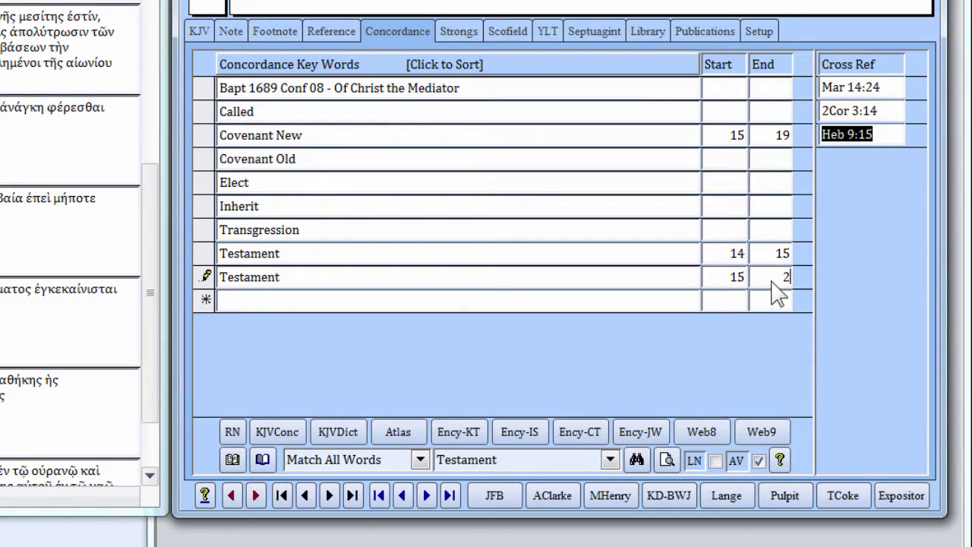
pyautogui.write('0')
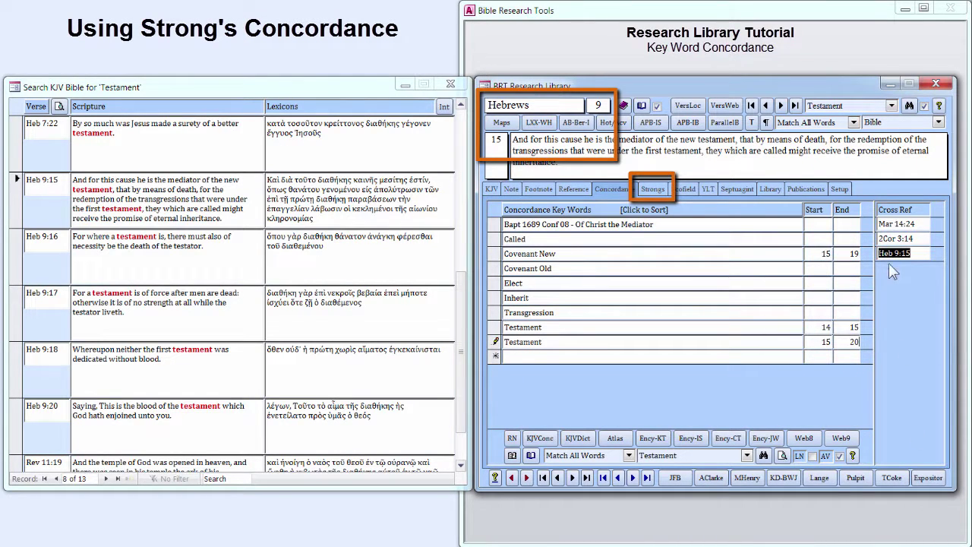
# Step: Load Mark 14:24 from the cross references and look up Strong's number 1242 for "testament" and its root 1303
pyautogui.click(894, 225)
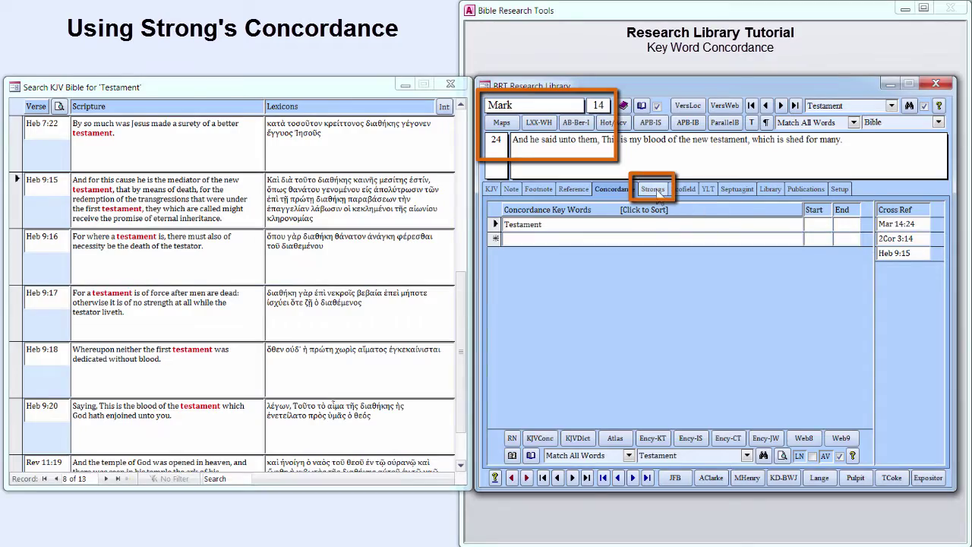
pyautogui.click(655, 190)
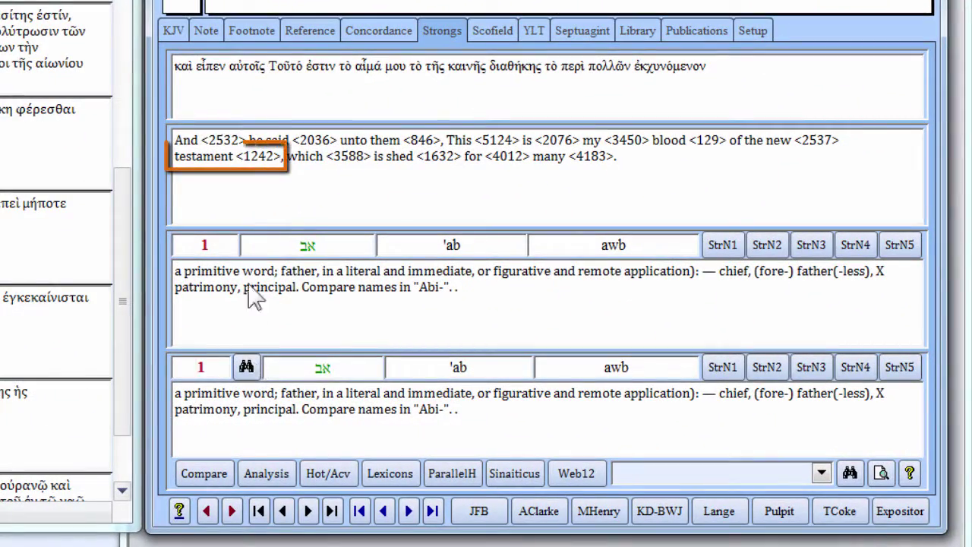
pyautogui.click(267, 162)
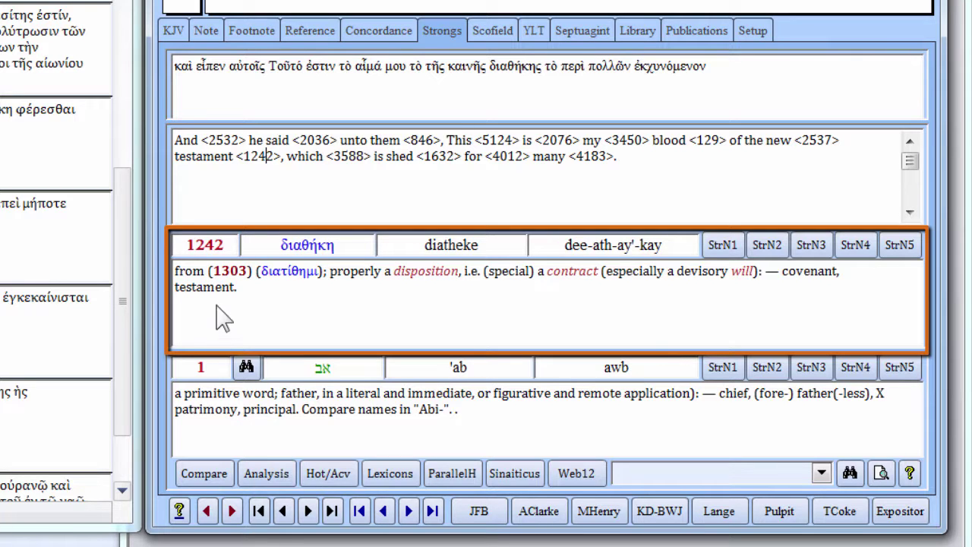
pyautogui.click(222, 271)
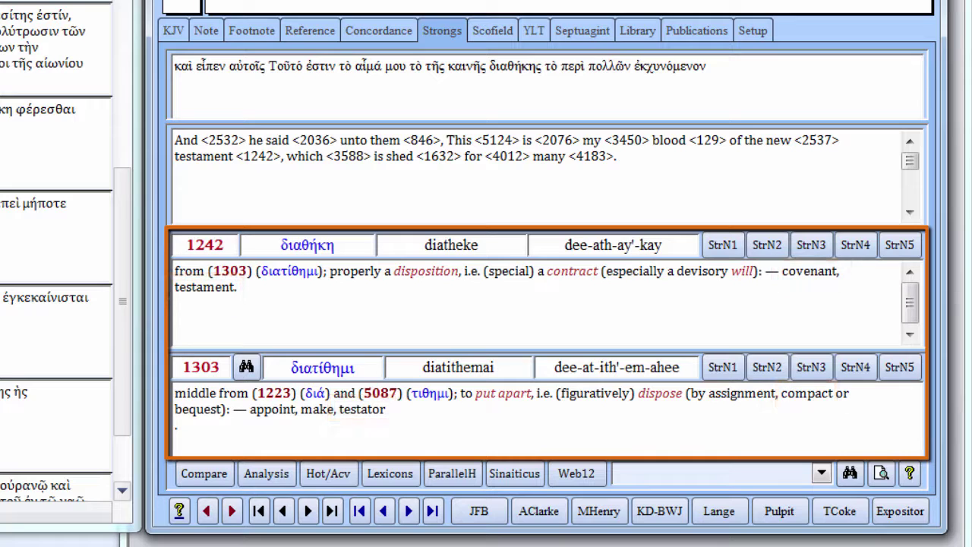
# Step: Search Strong's Concordance for G1242 and close the results after viewing them
pyautogui.doubleClick(273, 155)
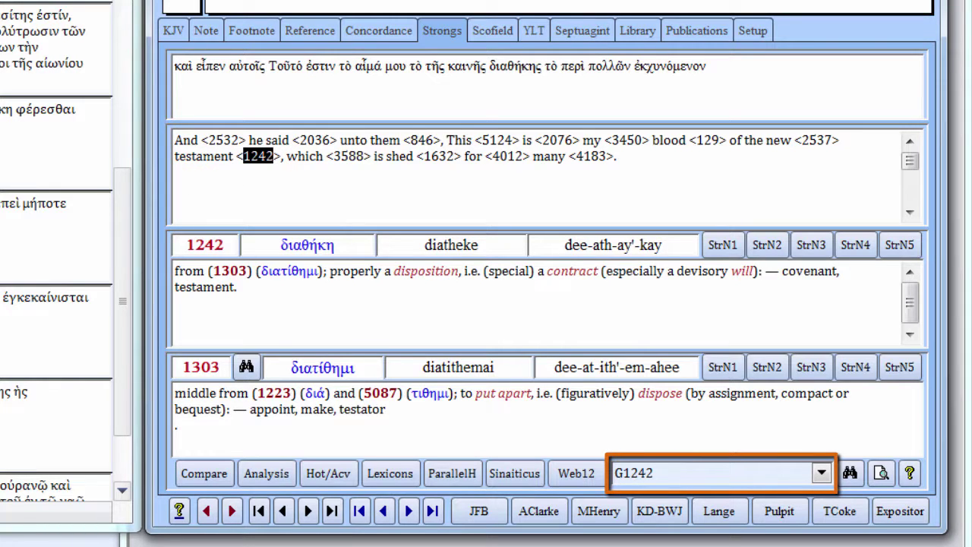
pyautogui.click(849, 477)
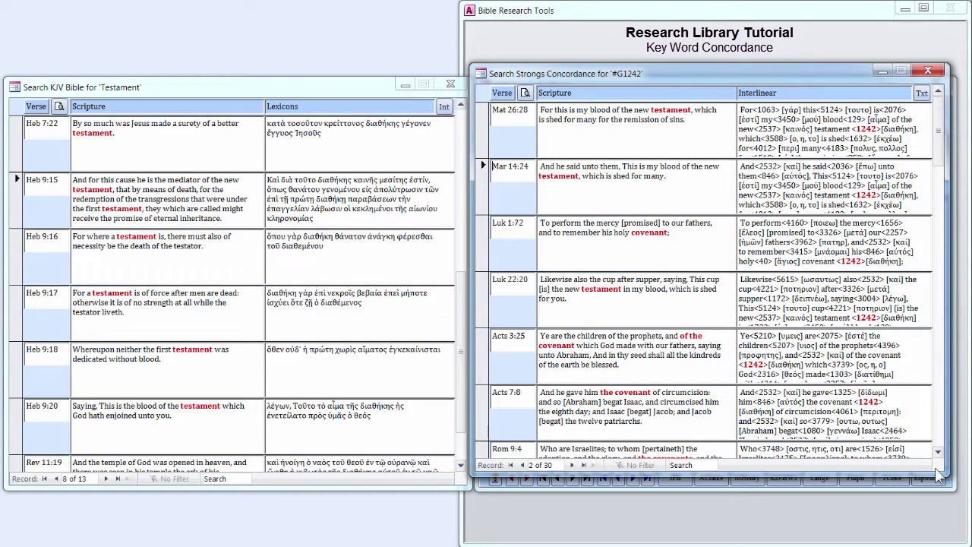
pyautogui.click(927, 71)
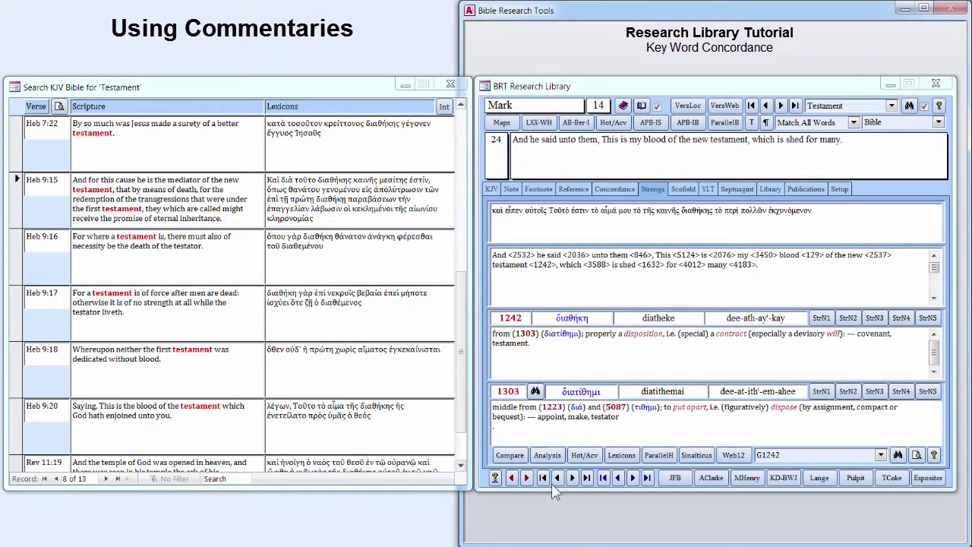
# Step: Look over the commentary resources with the KJV text of Mark 14:24 and the publications library, and return to the KJV text
pyautogui.click(490, 190)
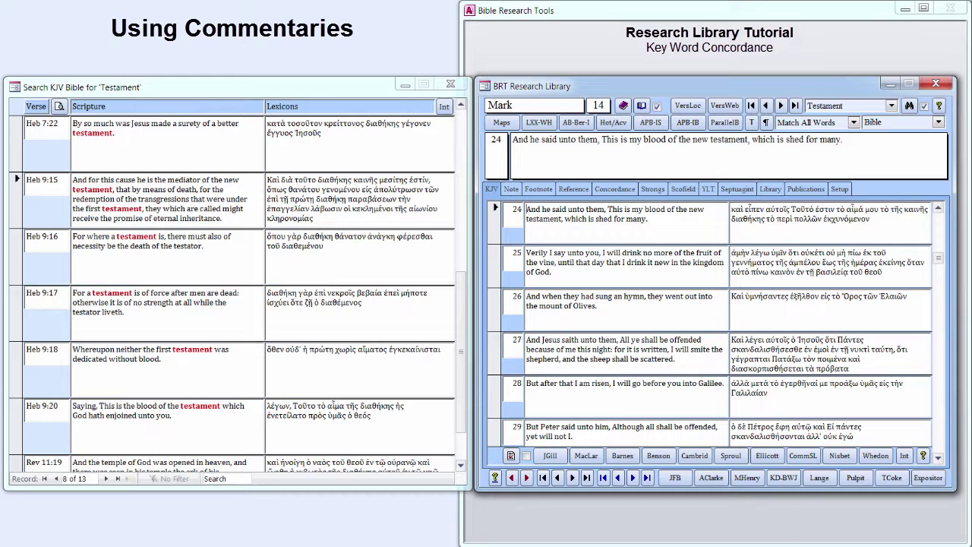
pyautogui.click(807, 190)
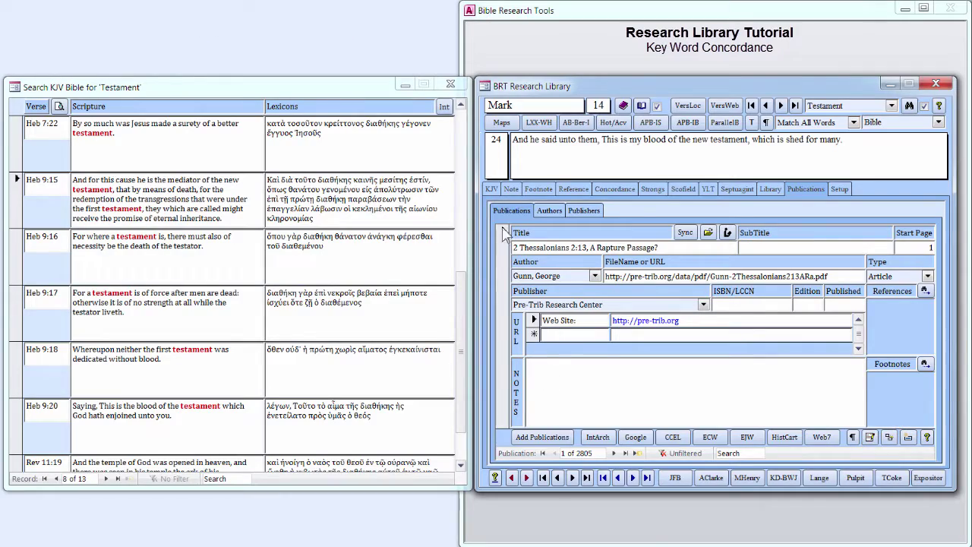
pyautogui.click(491, 188)
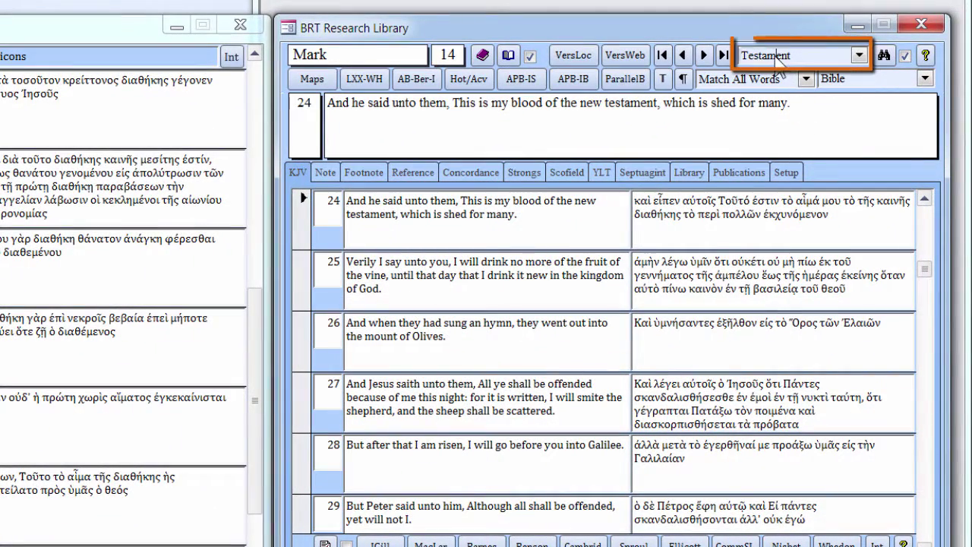
# Step: Search the KJV Bible for "Covenant" and view the list of recent searches
pyautogui.doubleClick(777, 61)
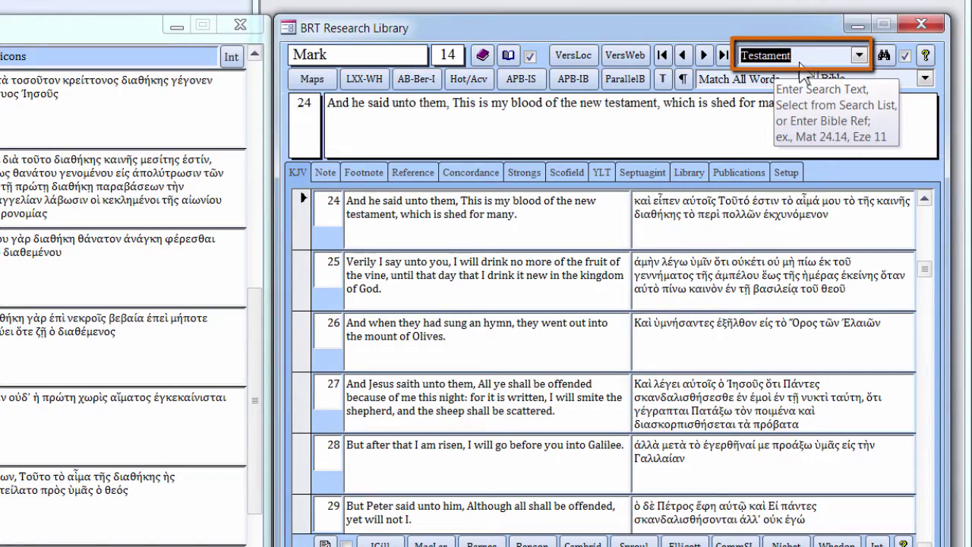
pyautogui.write('Co')
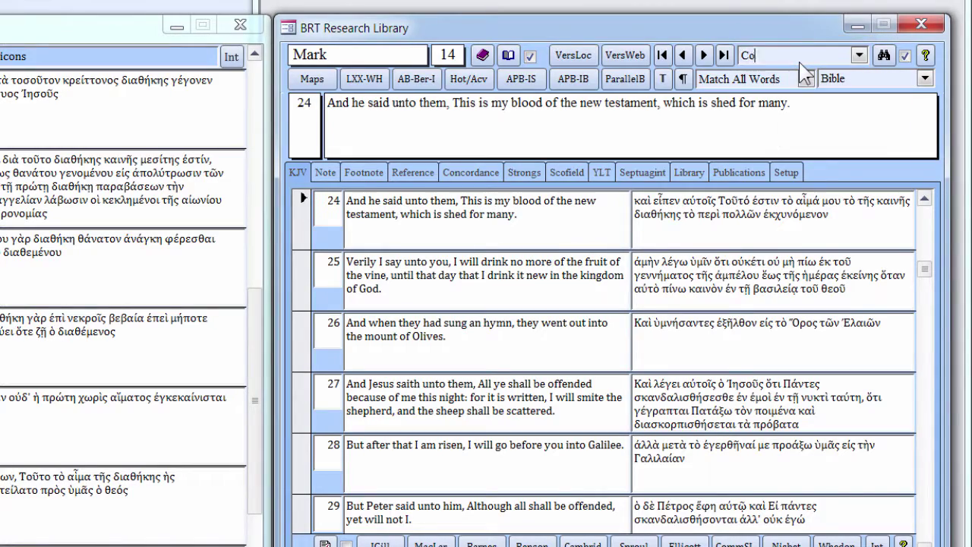
pyautogui.write('venant')
pyautogui.press('Return')
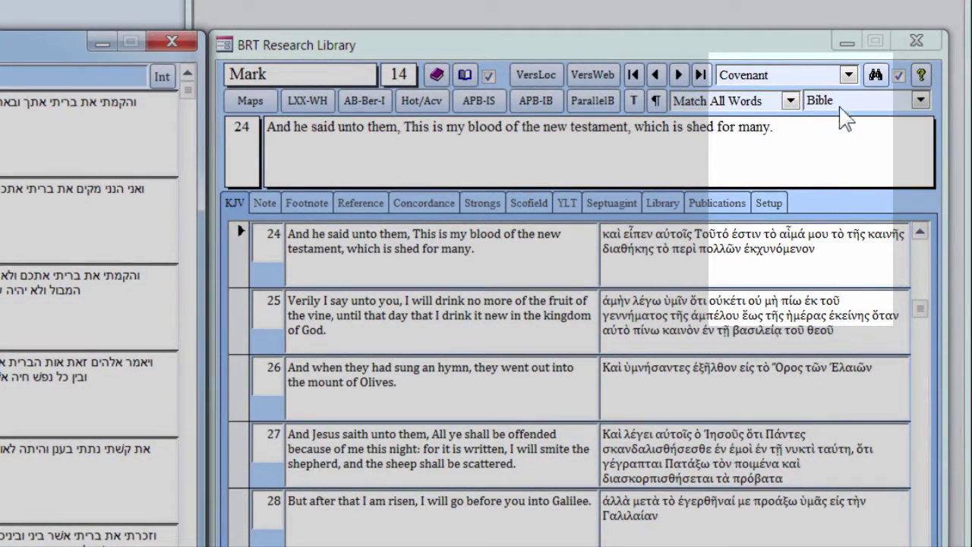
pyautogui.click(848, 75)
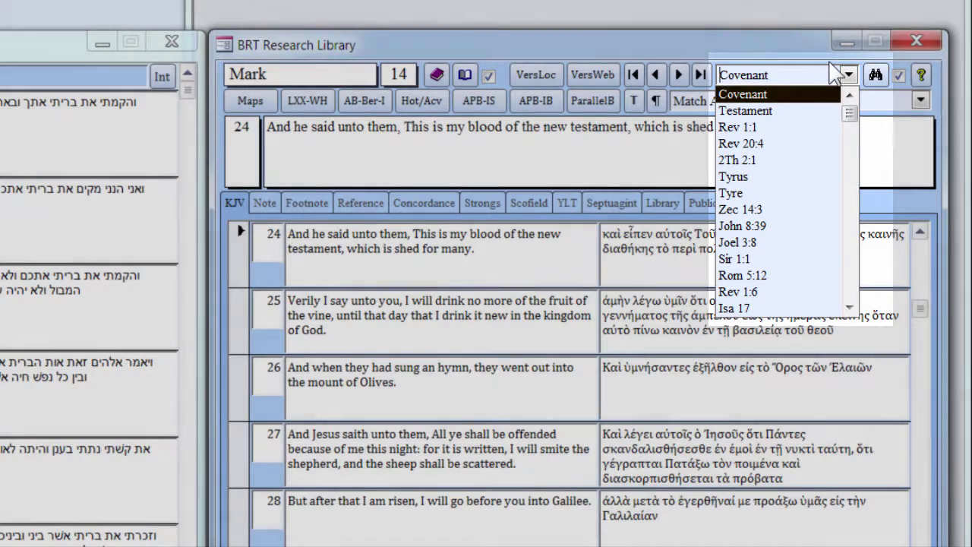
pyautogui.click(836, 72)
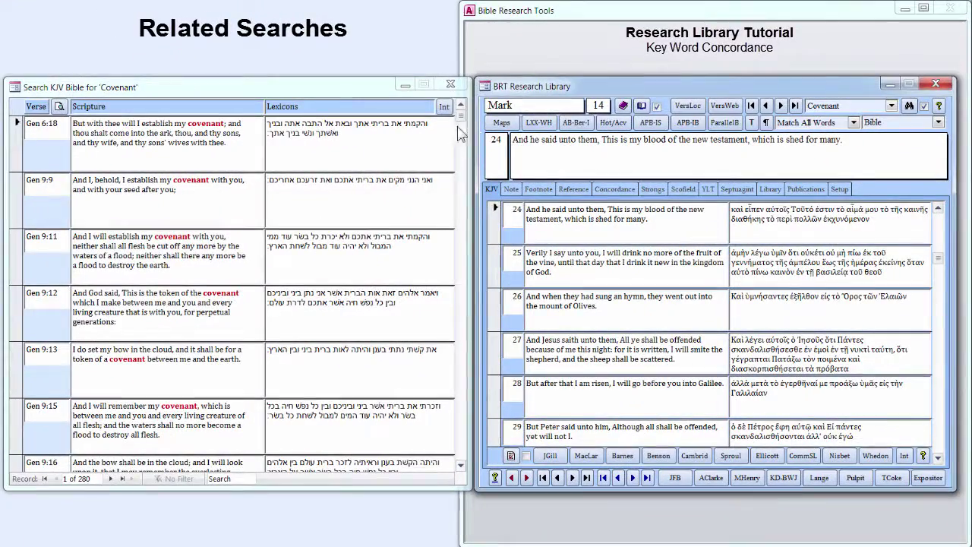
# Step: Load Hebrews 8:6 from the "Covenant" search results and read the verses that follow it in the KJV text
pyautogui.moveTo(434, 119); pyautogui.dragTo(469, 380)
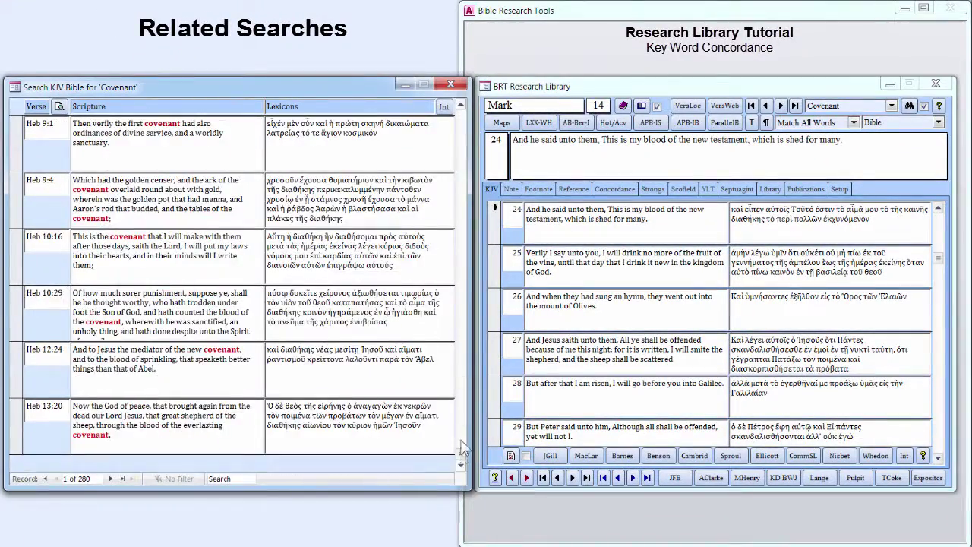
pyautogui.scroll(3, 465, 410)
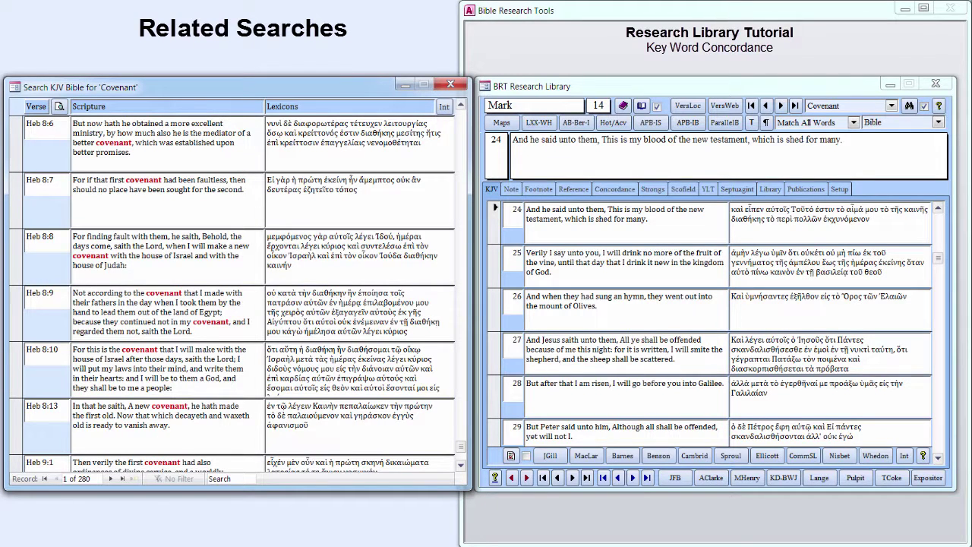
pyautogui.click(55, 139)
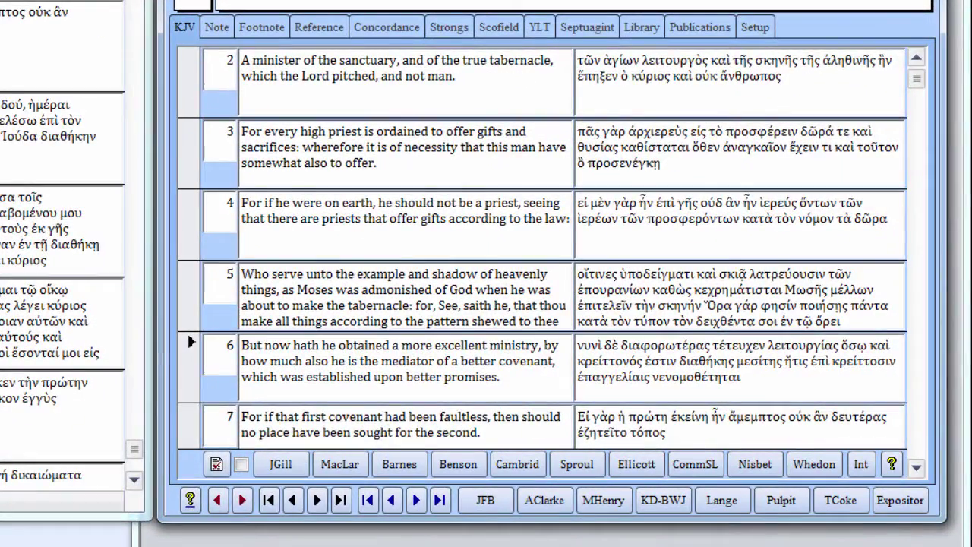
pyautogui.click(918, 469)
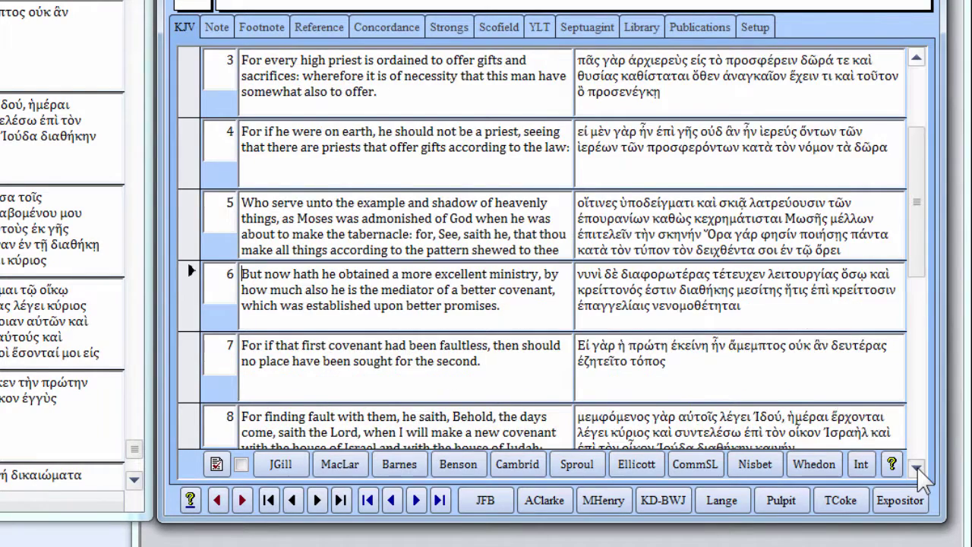
pyautogui.click(917, 469)
pyautogui.click(917, 468)
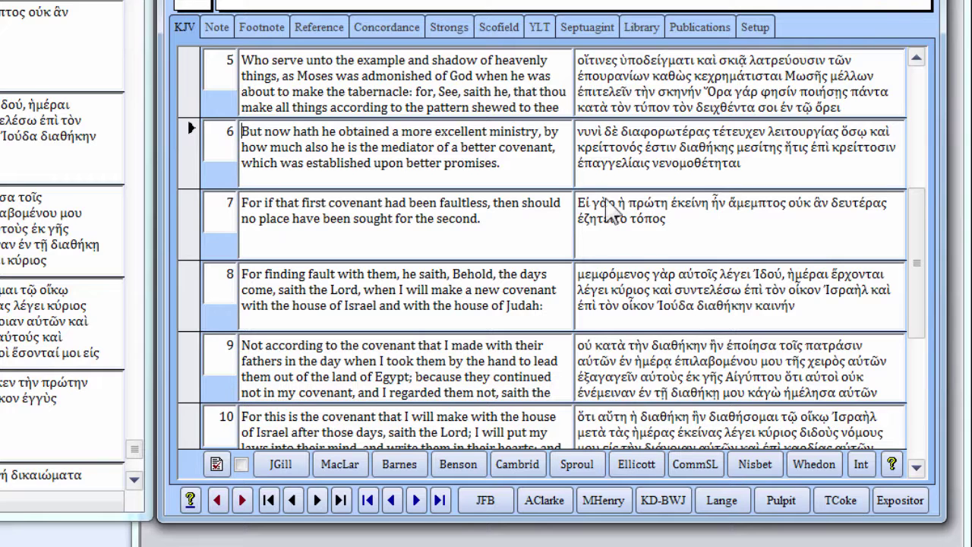
# Step: Add two "Testament" key words to the concordance entries of Hebrews 8:6
pyautogui.click(414, 28)
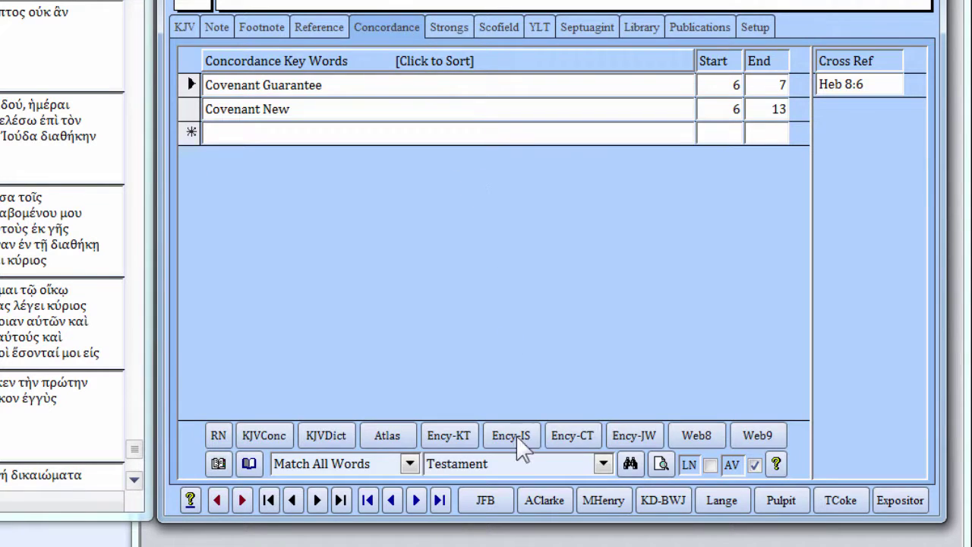
pyautogui.click(506, 468)
pyautogui.press('Return')
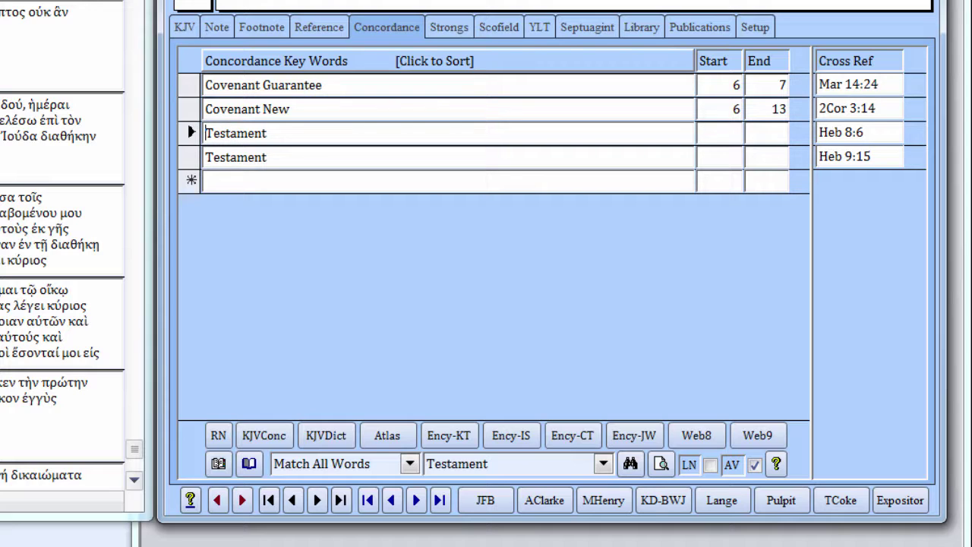
# Step: Set the verse ranges of the two Hebrews 8:6 "Testament" key words to 6–9 and 6–13
pyautogui.click(731, 135)
pyautogui.write('6')
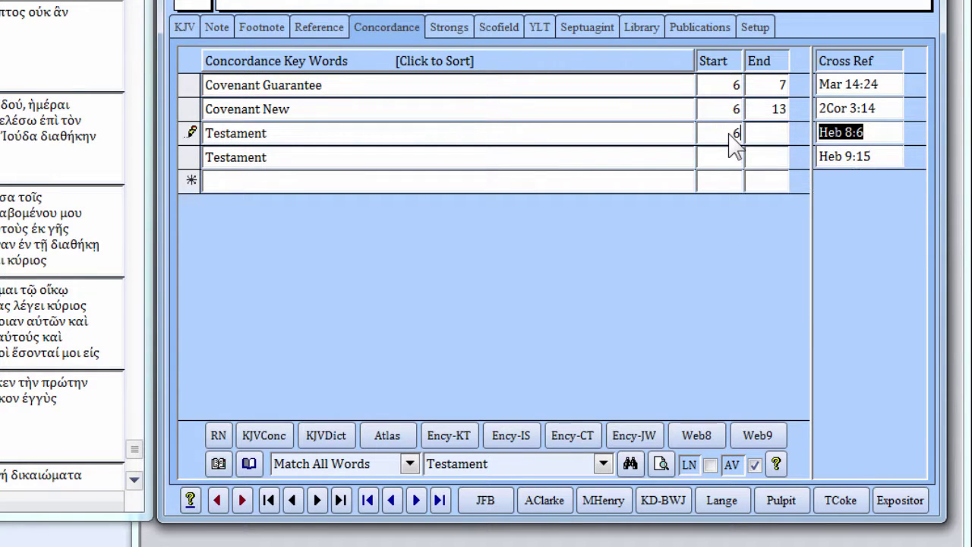
pyautogui.click(787, 141)
pyautogui.write('9')
pyautogui.click(737, 157)
pyautogui.write('6')
pyautogui.click(770, 159)
pyautogui.write('13')
pyautogui.press('Tab')
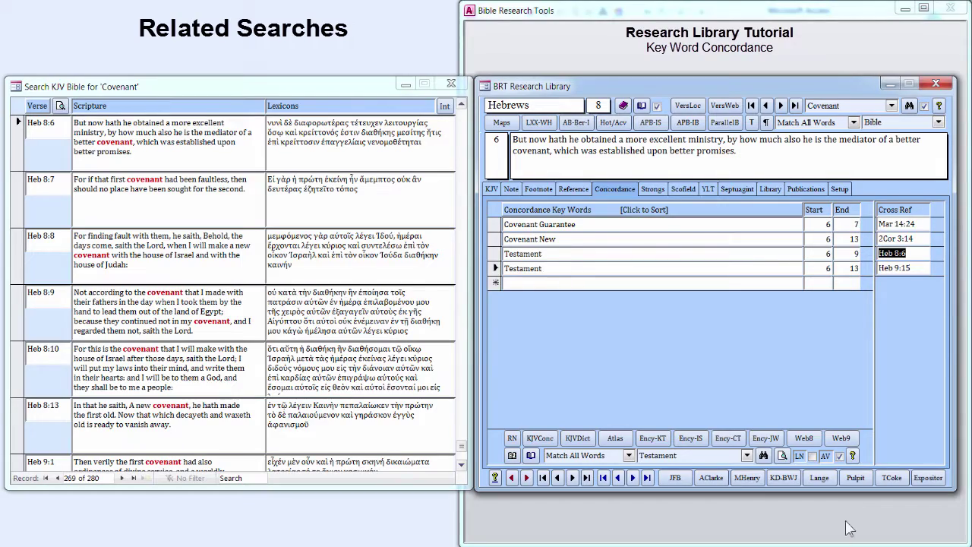
# Step: Disable the AV option, generate the concordance search report for "Testament", and read it to the end
pyautogui.click(839, 455)
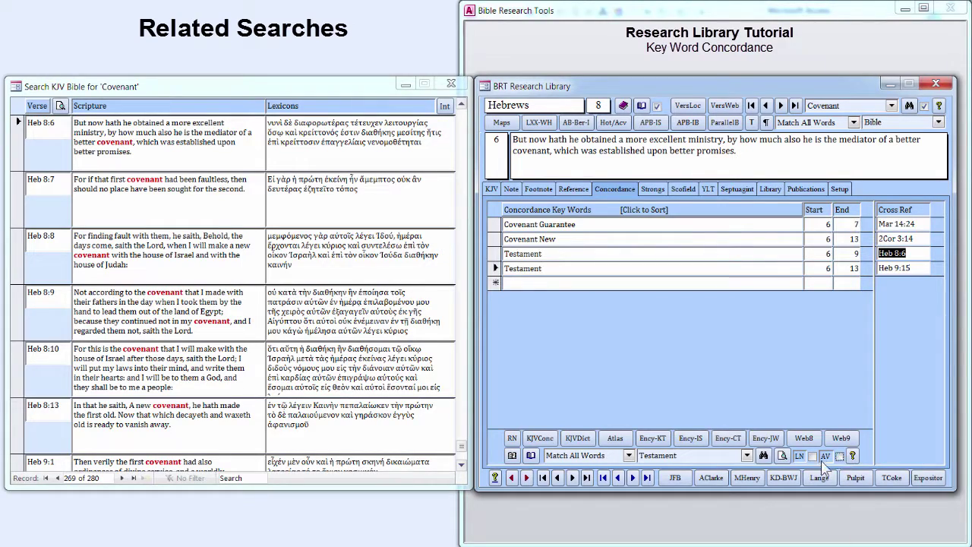
pyautogui.click(782, 456)
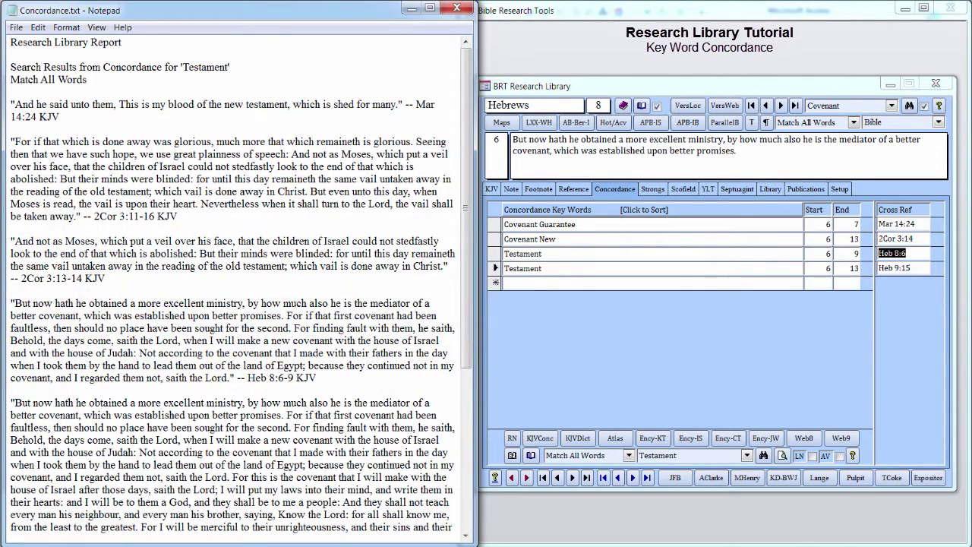
pyautogui.click(466, 529)
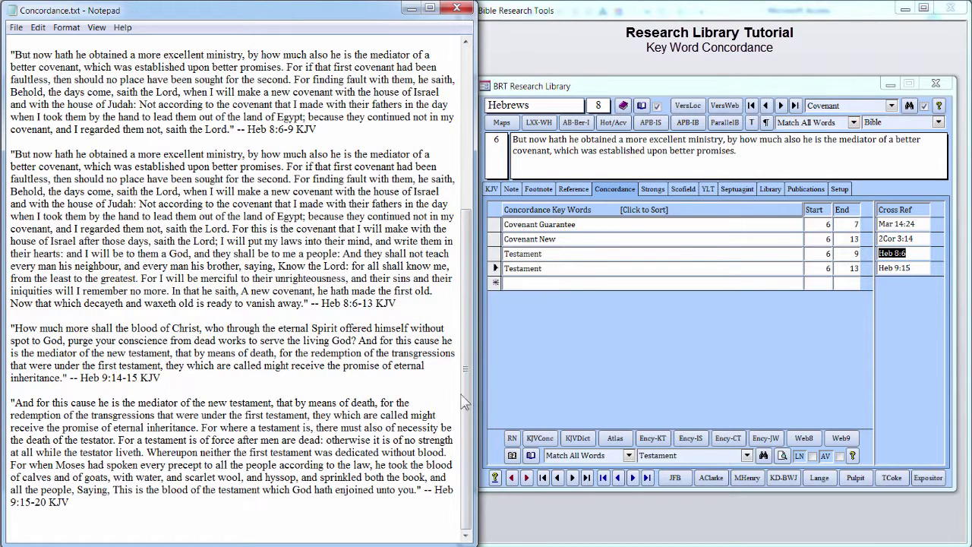
pyautogui.click(458, 8)
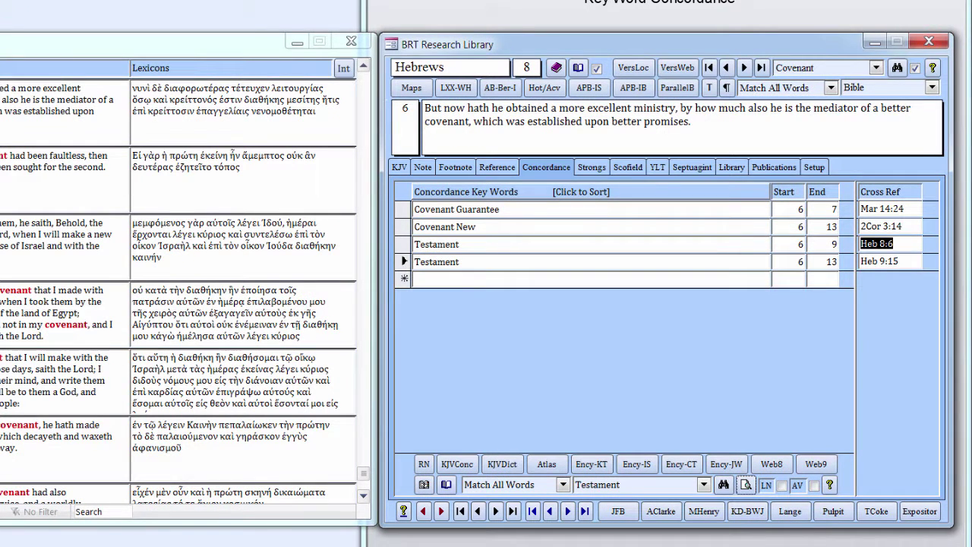
# Step: Search the concordance key words for "Covenant" and browse the different Covenant key words in the matching verses
pyautogui.doubleClick(620, 484)
pyautogui.write('Covenant')
pyautogui.click(703, 484)
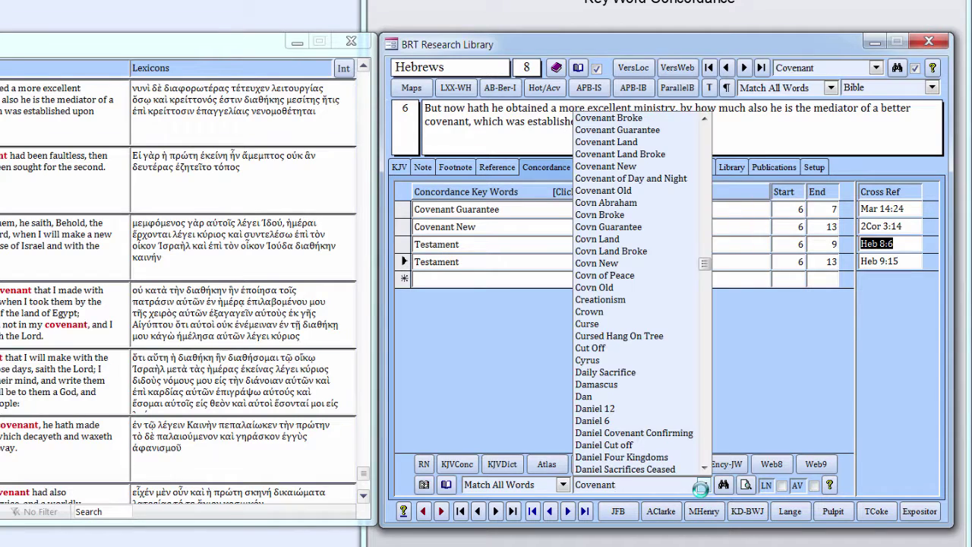
pyautogui.click(704, 485)
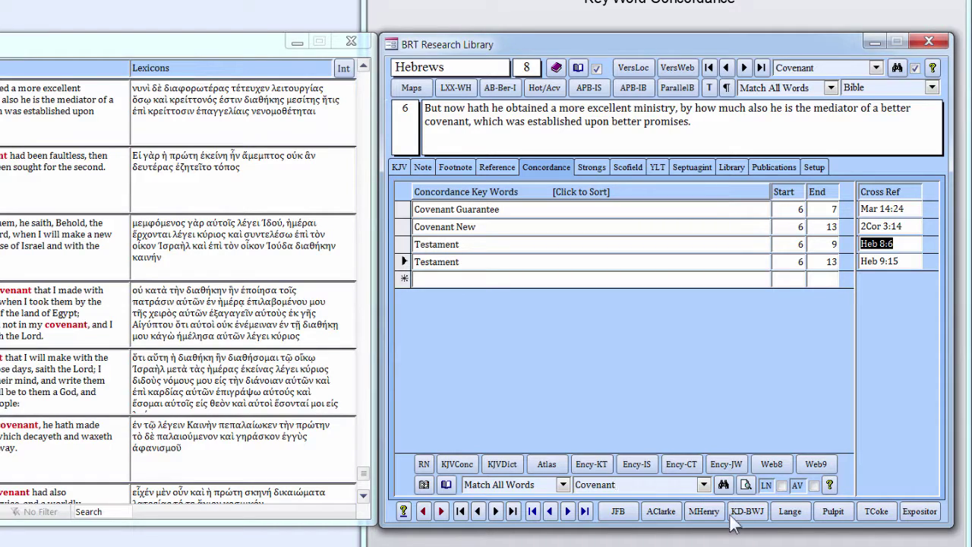
pyautogui.click(728, 486)
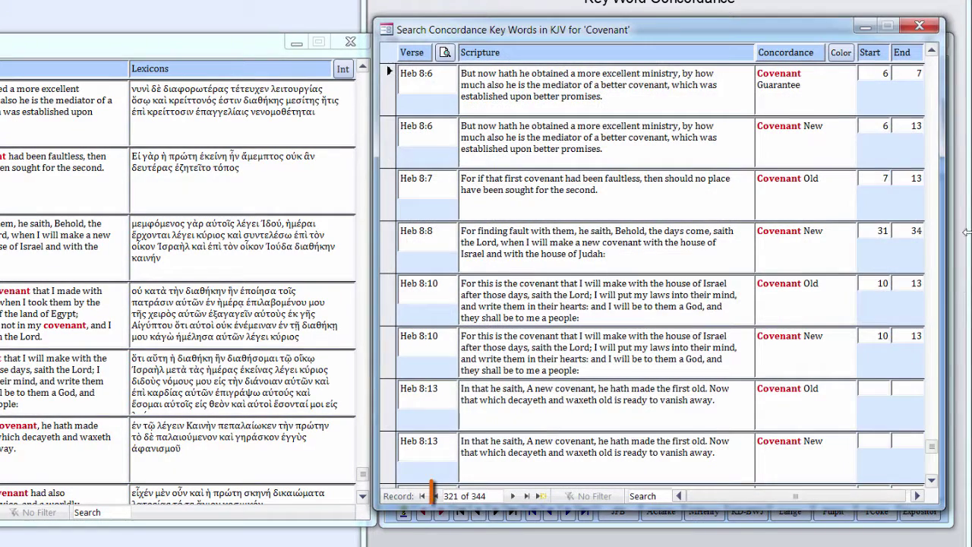
pyautogui.scroll(6, 930, 91)
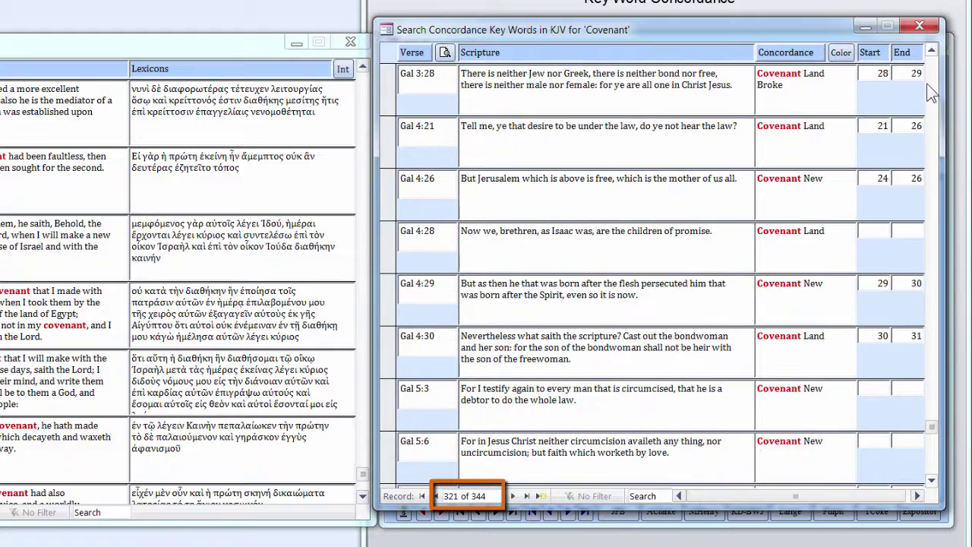
pyautogui.click(931, 52)
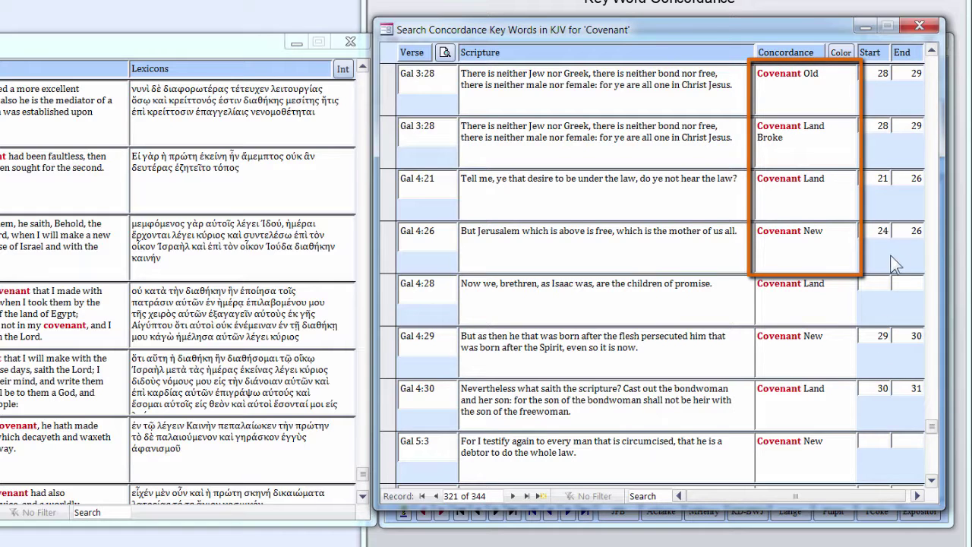
pyautogui.click(920, 28)
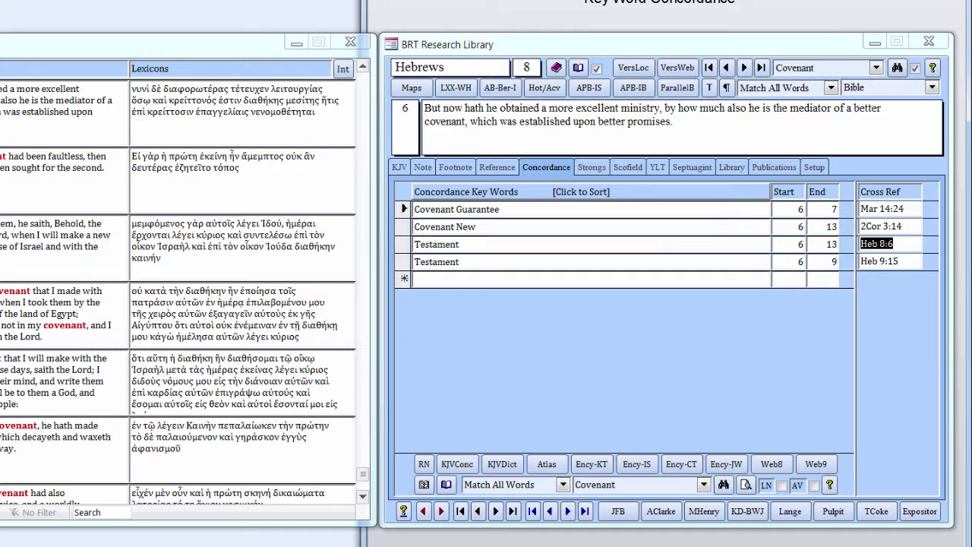
# Step: Filter the concordance key words by "Covenant" and choose "Covenant Broke" as the search text
pyautogui.rightClick(625, 485)
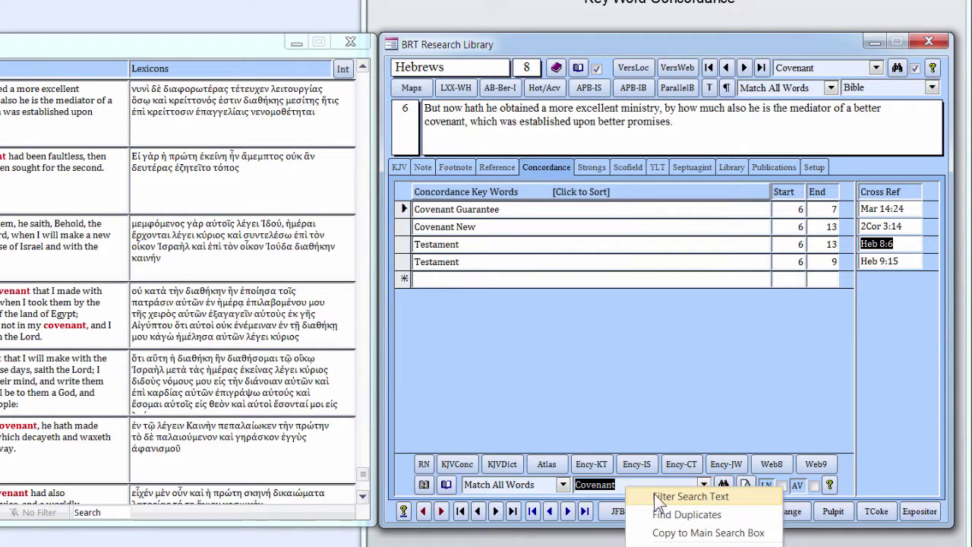
pyautogui.click(658, 497)
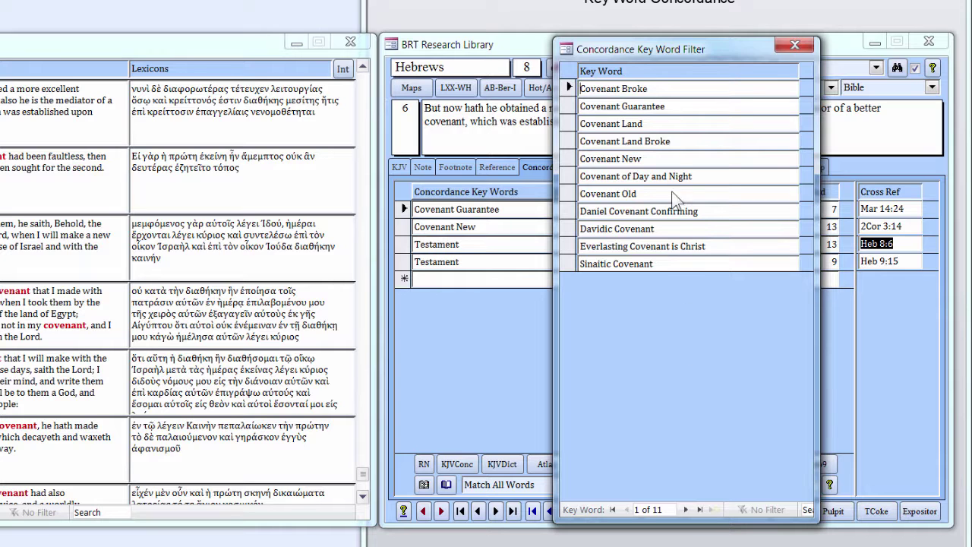
pyautogui.doubleClick(682, 90)
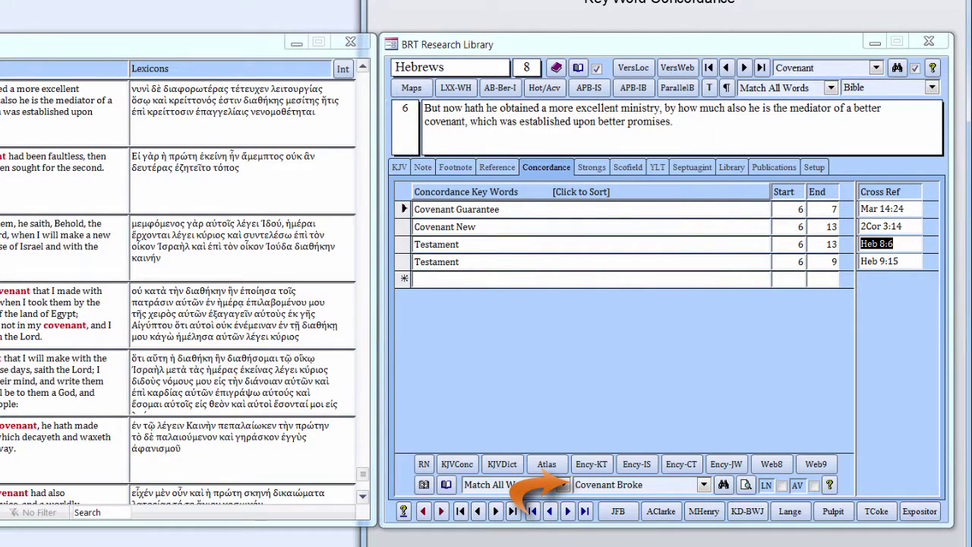
# Step: Search the concordance for "Covenant Broke" with all words matched and look through the verses to the end
pyautogui.click(725, 484)
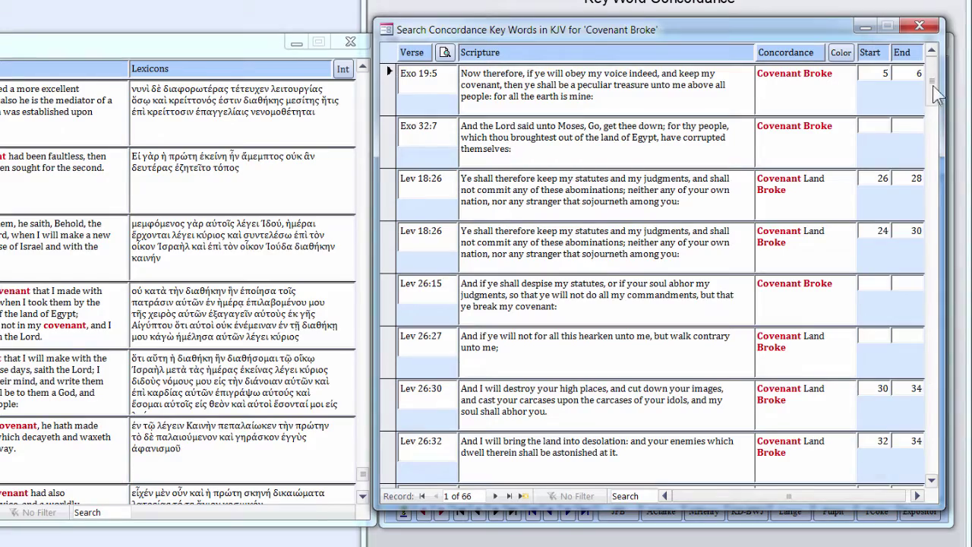
pyautogui.moveTo(939, 94); pyautogui.dragTo(963, 486)
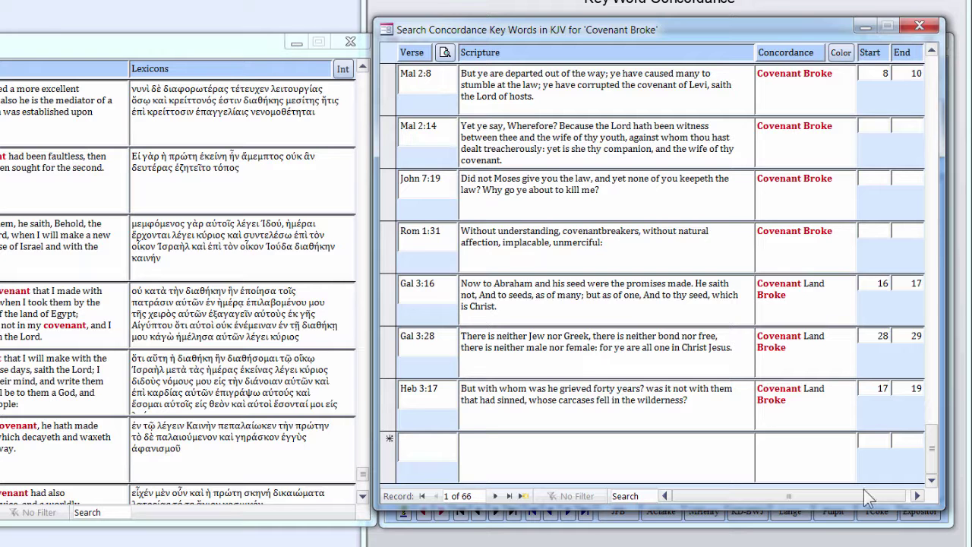
pyautogui.click(919, 28)
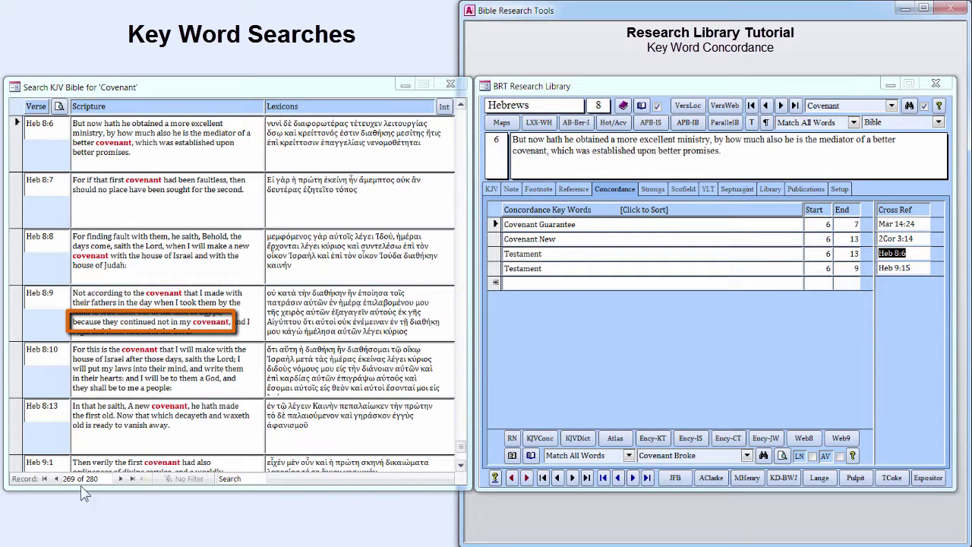
# Step: Load Hebrews 8:9 from the "Covenant" search results and add the key word "Covenant Broke" to its concordance entries
pyautogui.click(53, 298)
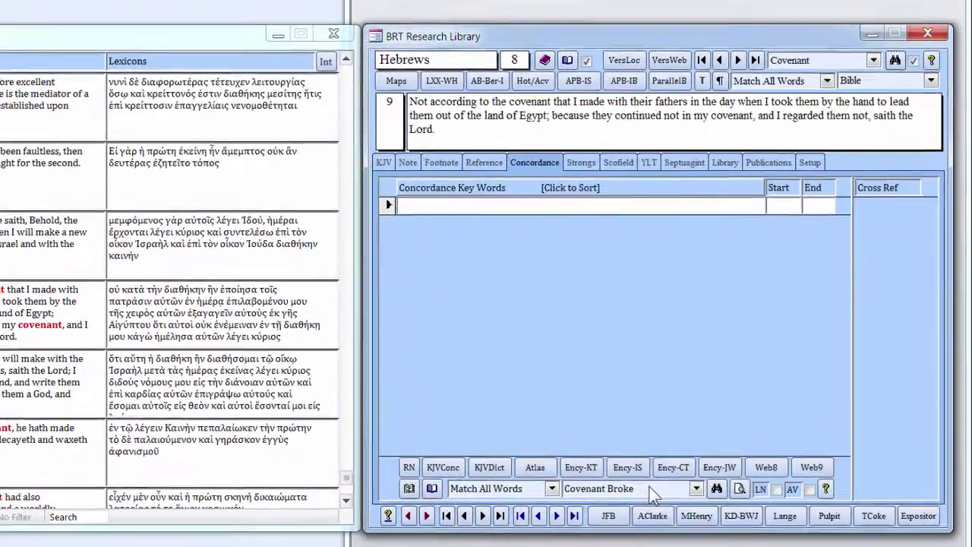
pyautogui.click(651, 490)
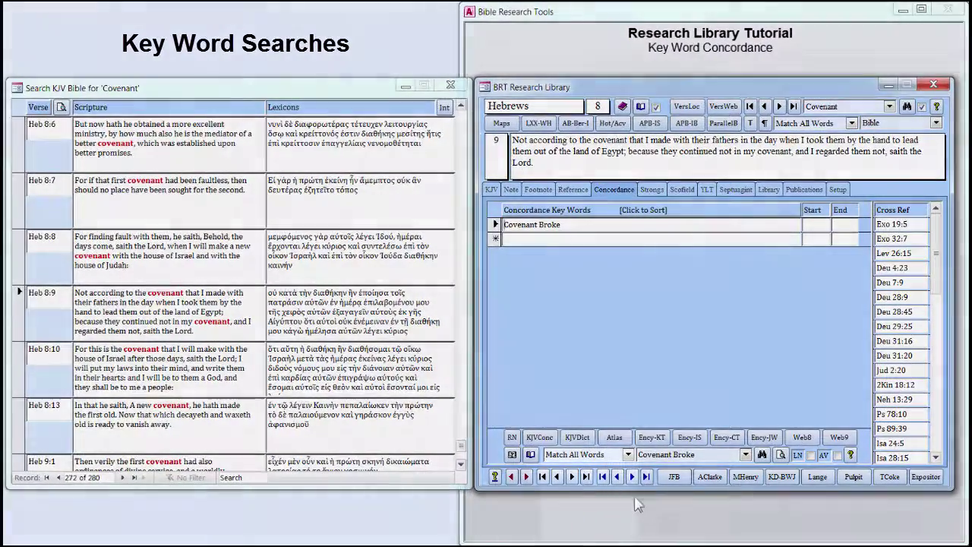
# Step: Search the concordance for "Covenant Broke" using Match Entire Field and review the results back to the first verse
pyautogui.click(628, 454)
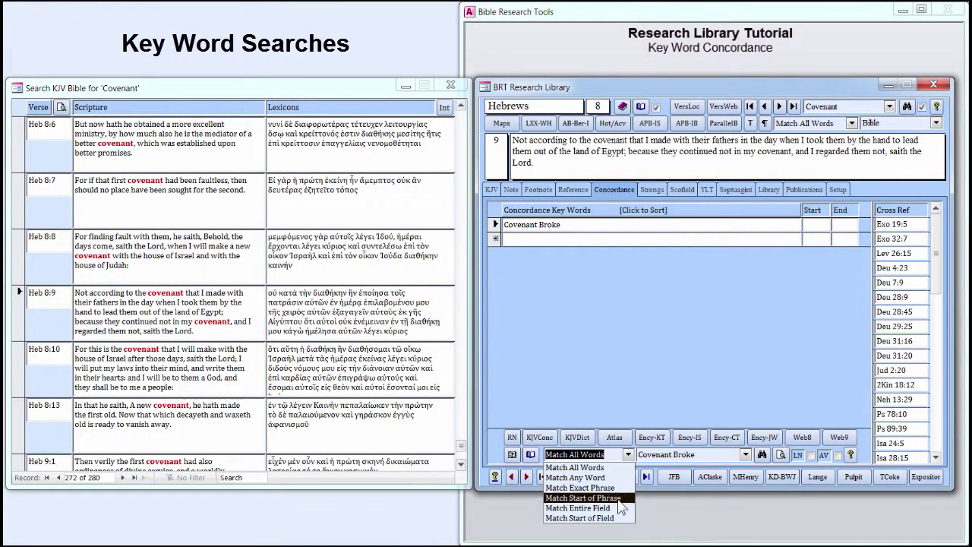
pyautogui.click(616, 511)
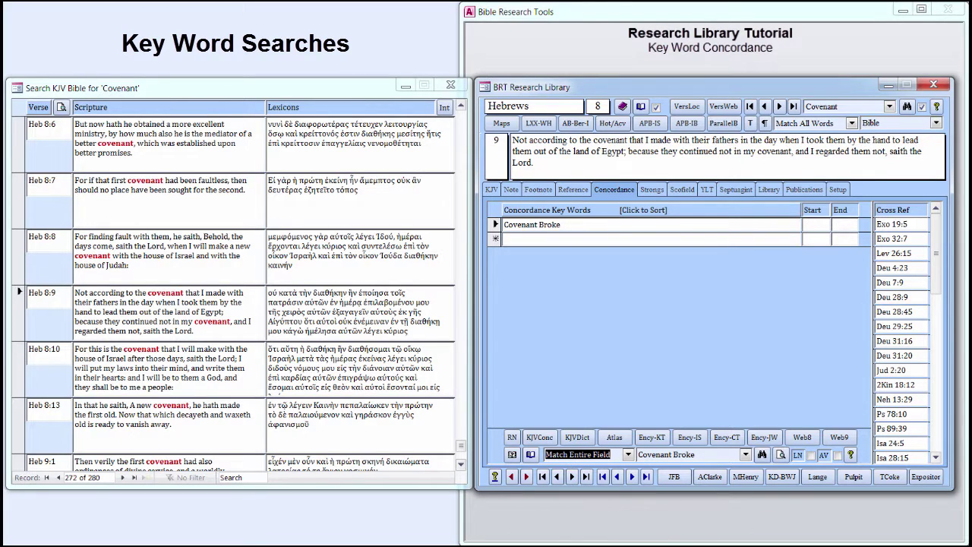
pyautogui.click(762, 454)
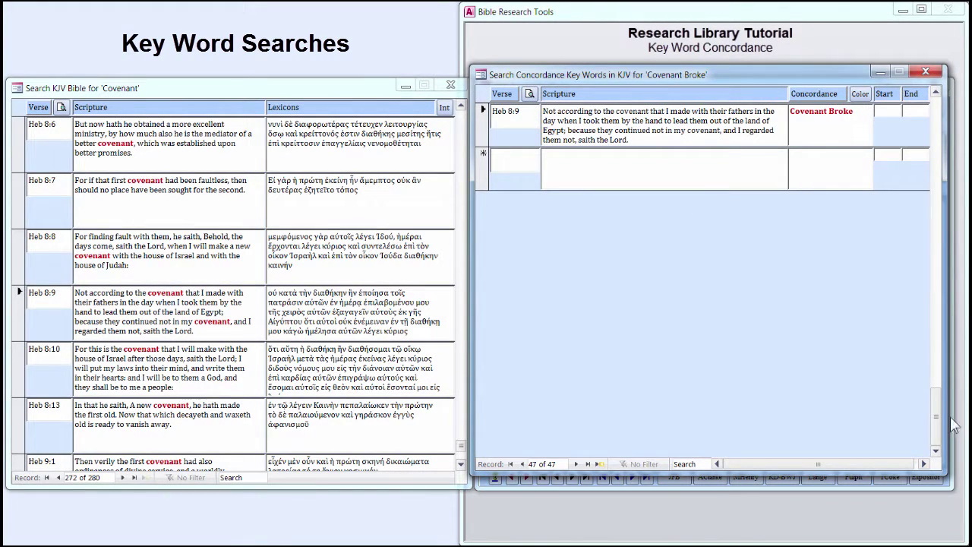
pyautogui.moveTo(937, 421); pyautogui.dragTo(940, 114)
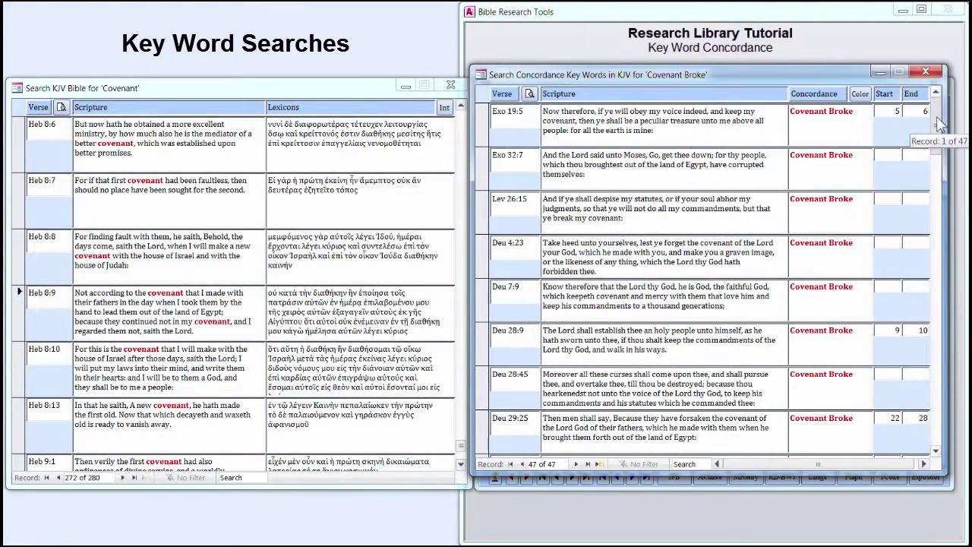
pyautogui.click(930, 72)
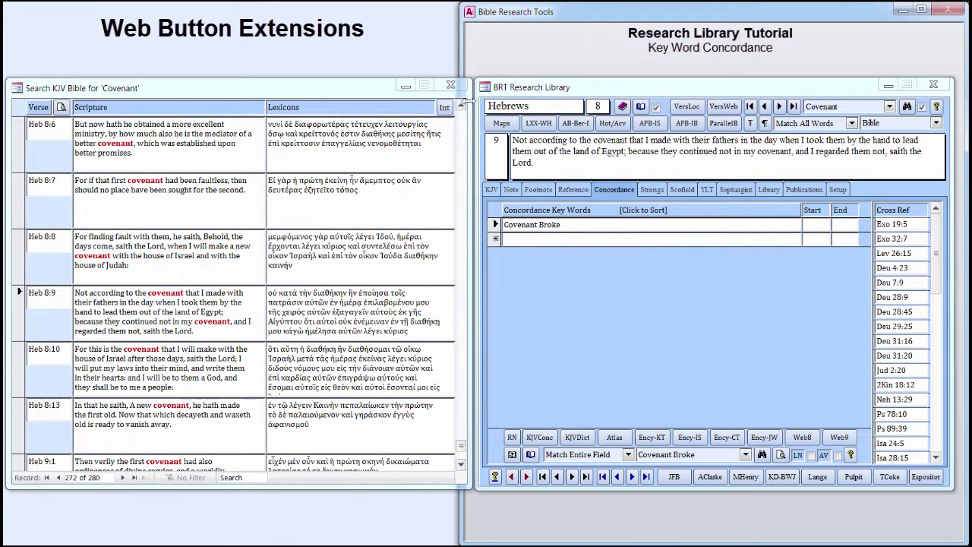
# Step: Look up "Testament" in the online King James Bible dictionary and concordance and the International Standard Bible Encyclopedia
pyautogui.click(450, 86)
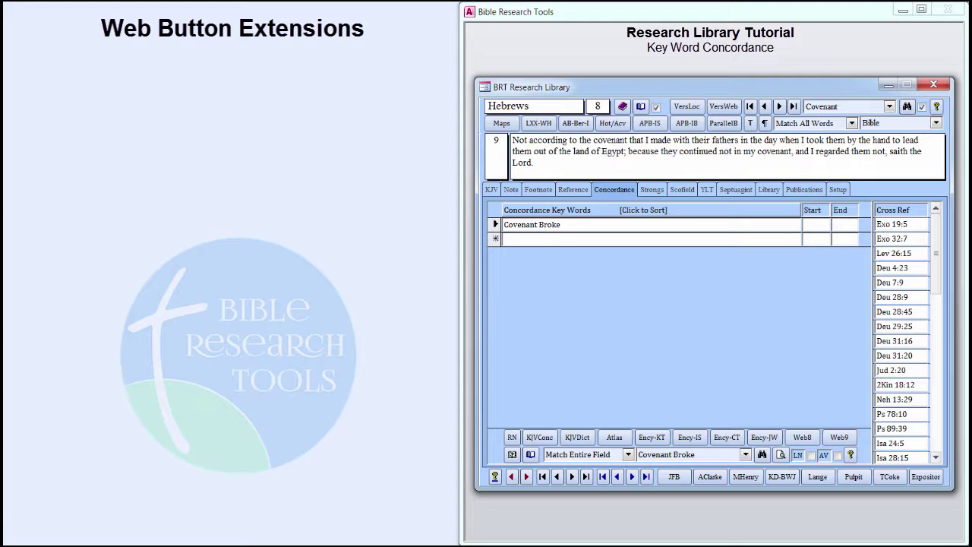
pyautogui.moveTo(695, 456); pyautogui.dragTo(641, 456)
pyautogui.write('Testament')
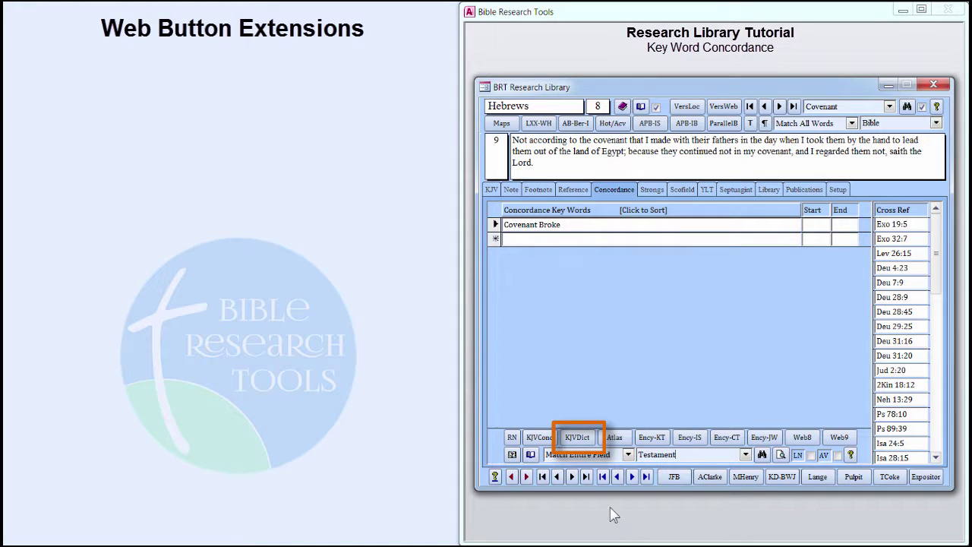
pyautogui.click(577, 437)
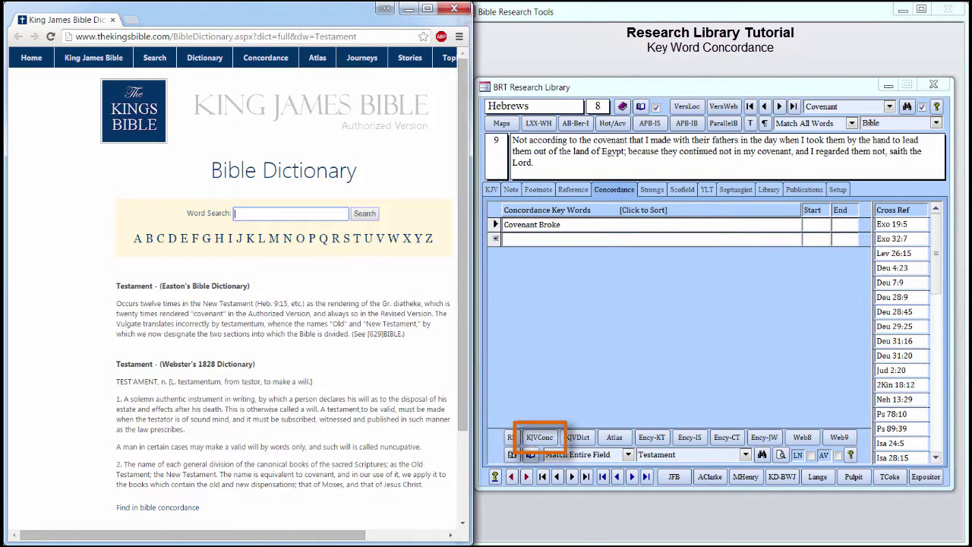
pyautogui.click(539, 437)
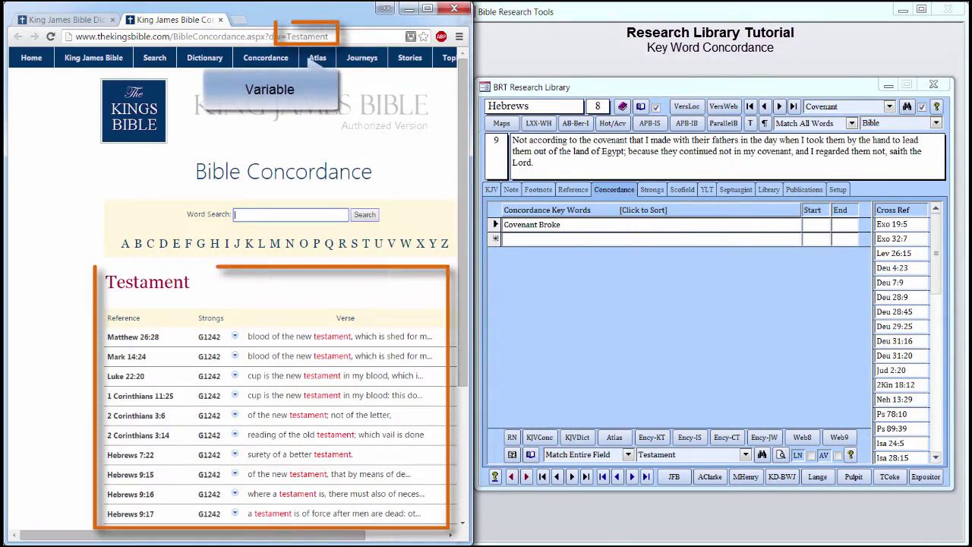
pyautogui.click(690, 438)
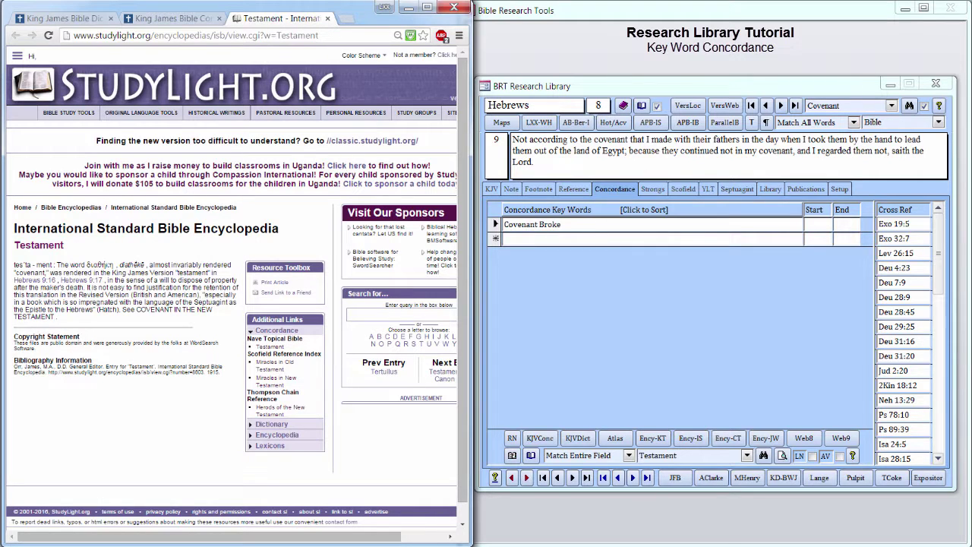
pyautogui.click(454, 8)
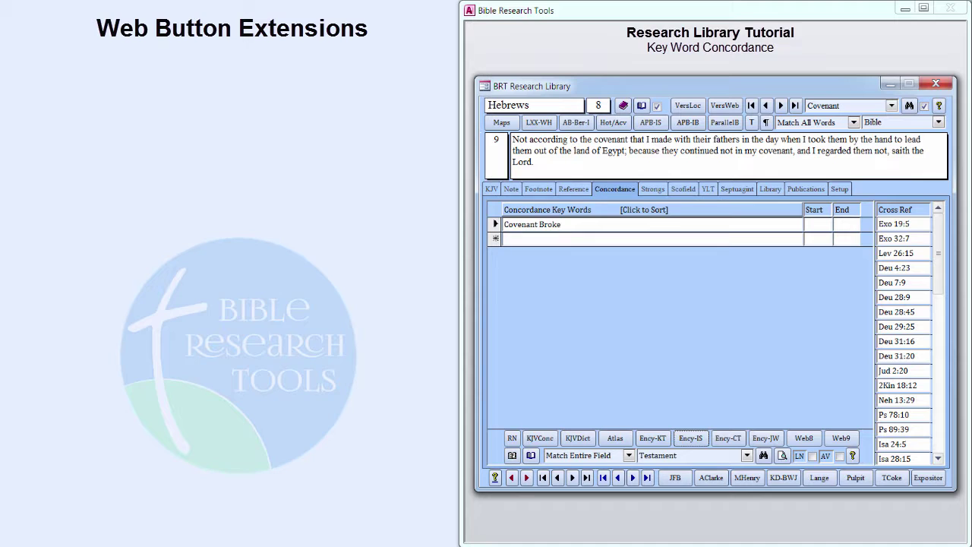